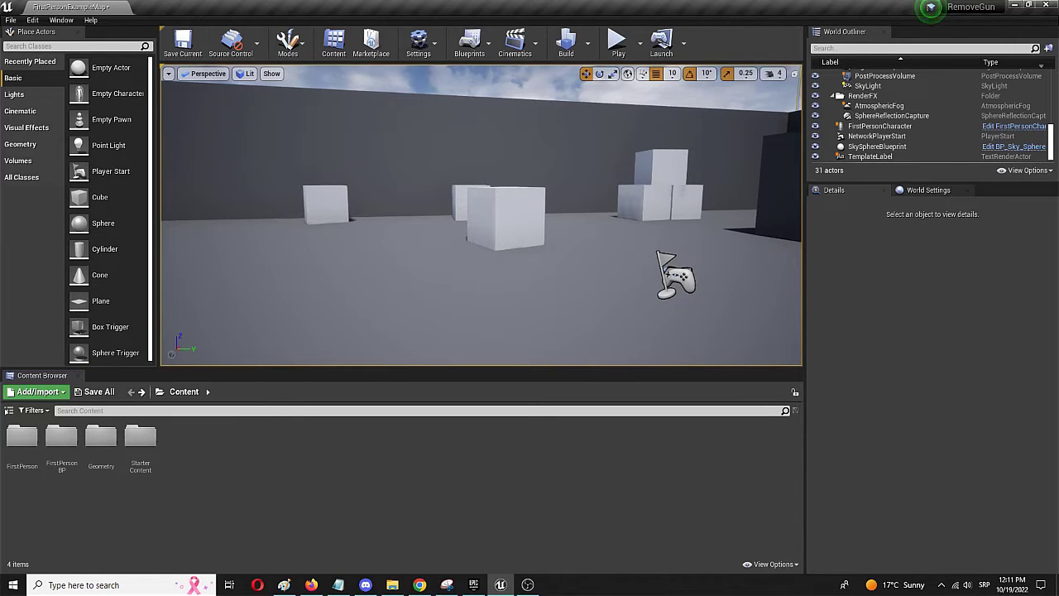
click(319, 207)
drag(354, 204, 370, 251)
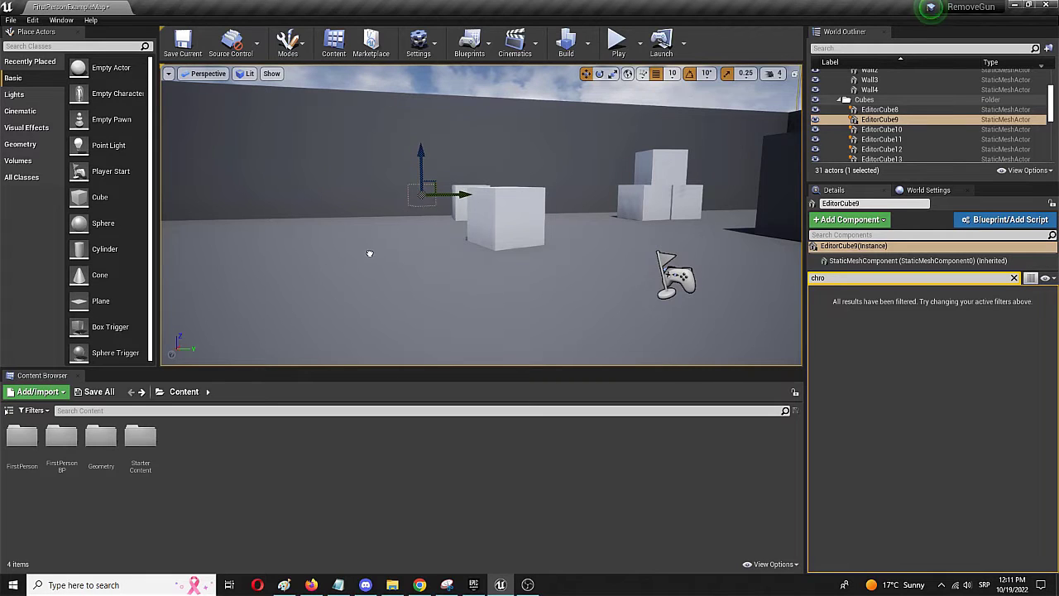
click(434, 258)
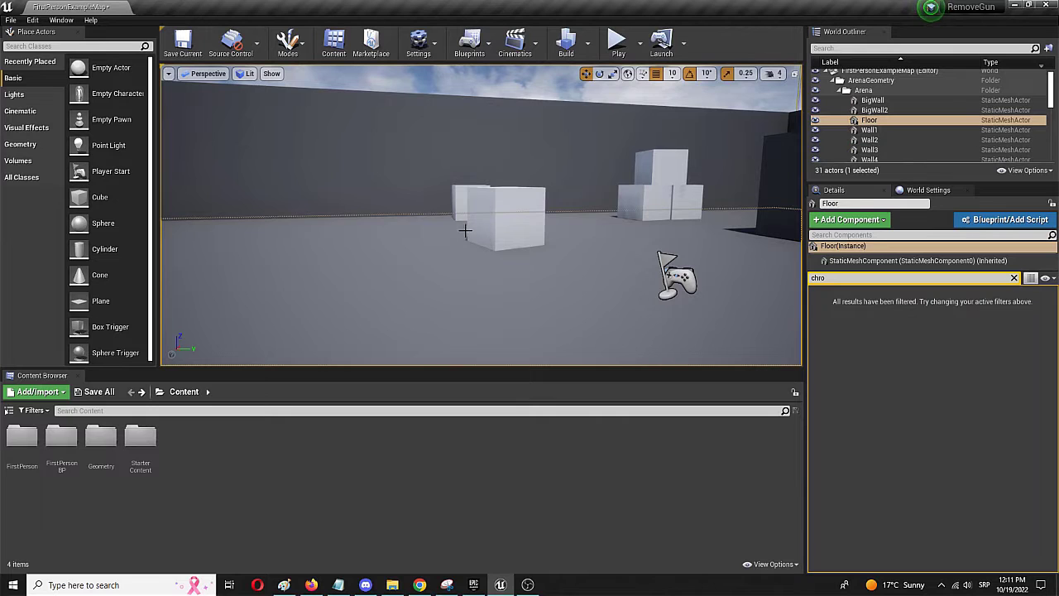
key(ctrl+z)
key(ctrl+z)
Move the selected far cube across the arena floor so it stands near the foreground white cube
right_drag(436, 212, 390, 213)
drag(343, 191, 365, 176)
drag(431, 197, 380, 209)
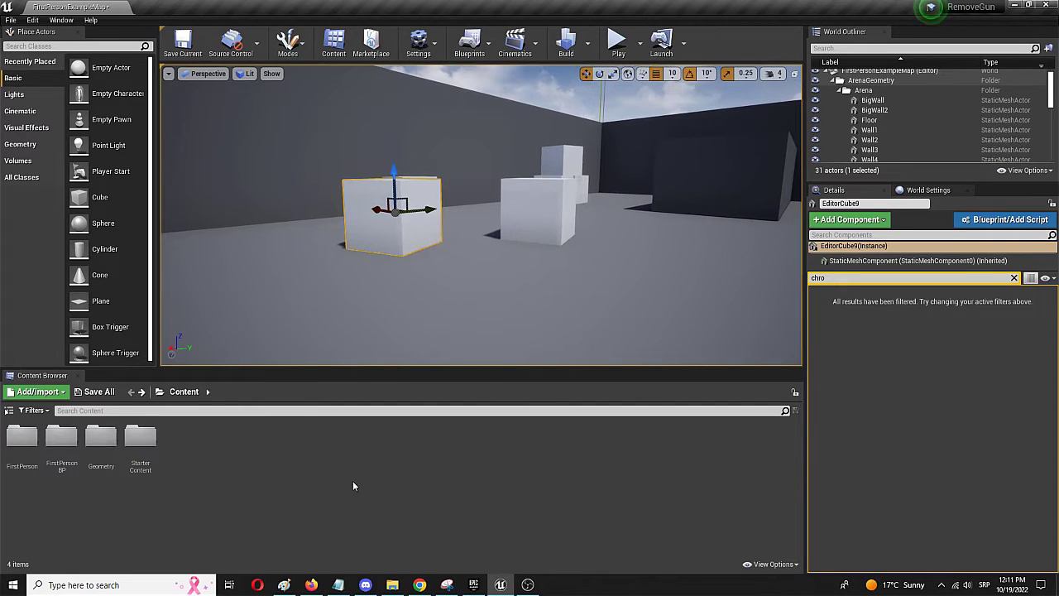
Create a new material named "red" in the Content folder and open it for editing
right_click(224, 462)
mouse_move(227, 454)
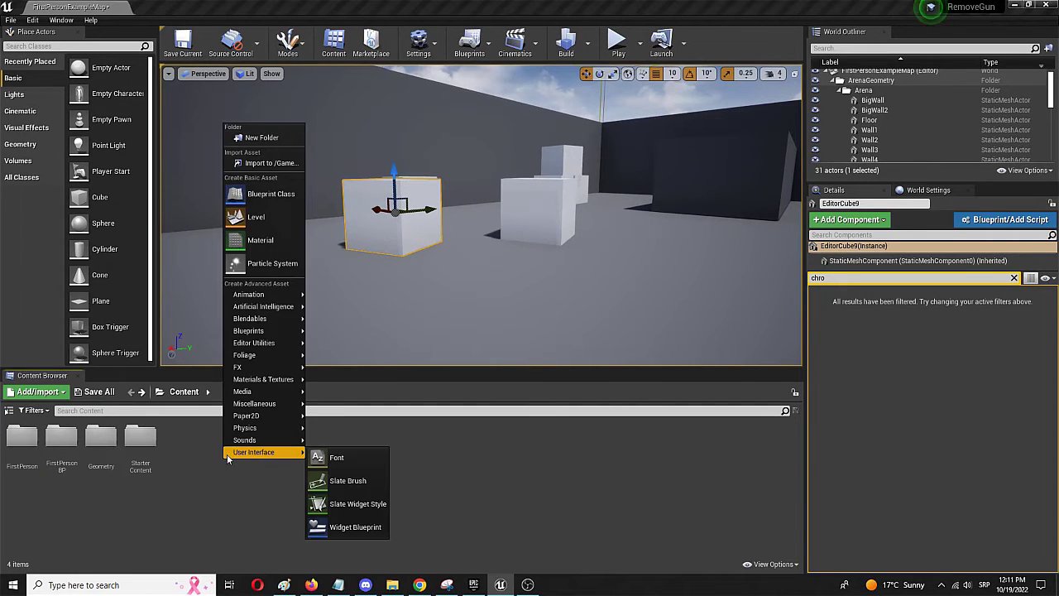
click(283, 239)
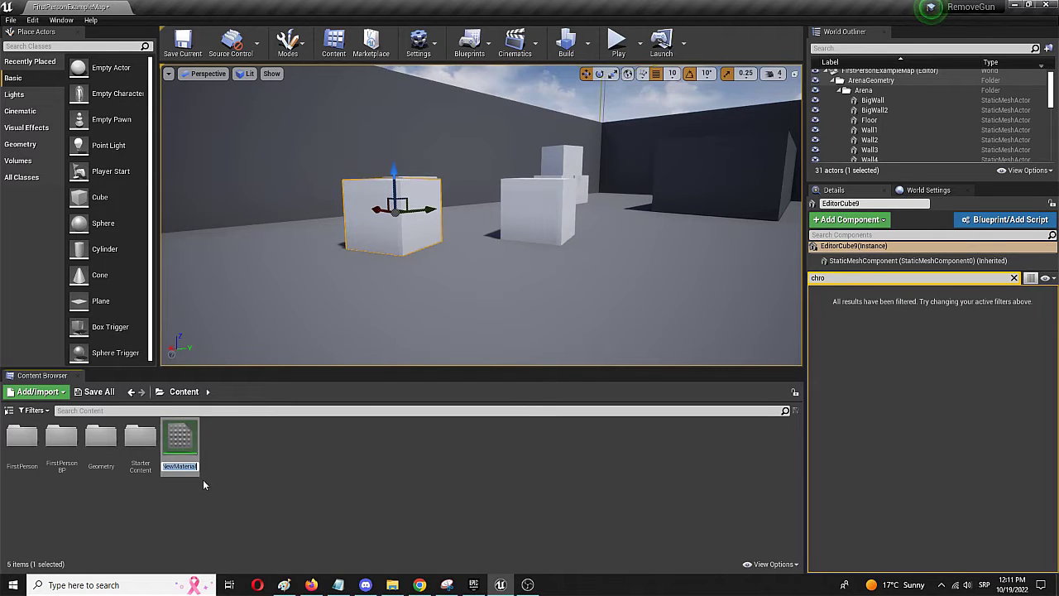
text(red)
key(Return)
double_click(192, 446)
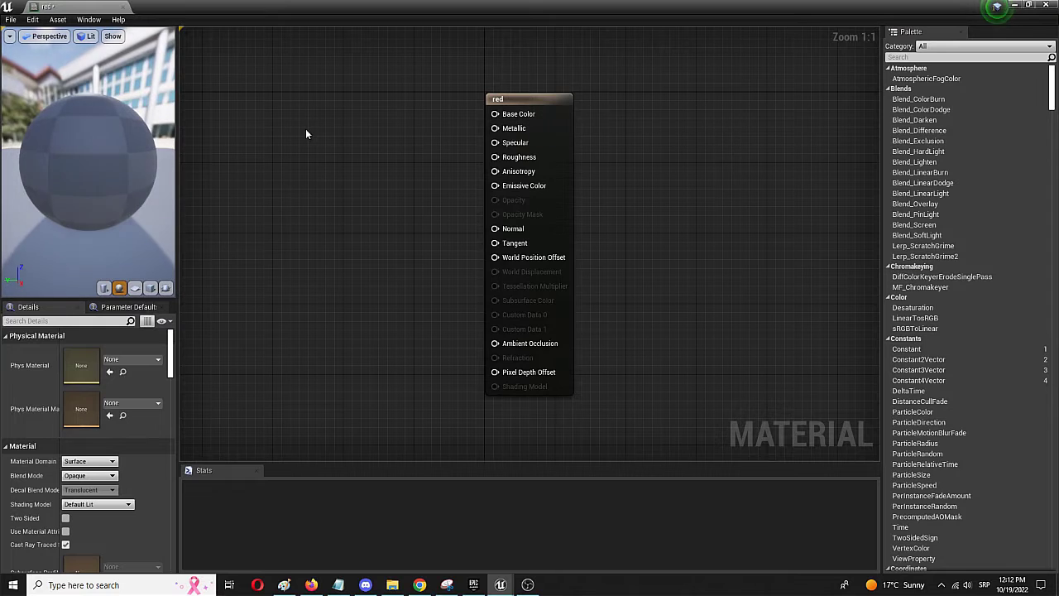
Add a Constant3Vector node to the material graph and connect its output to Base Color
right_drag(306, 129, 311, 125)
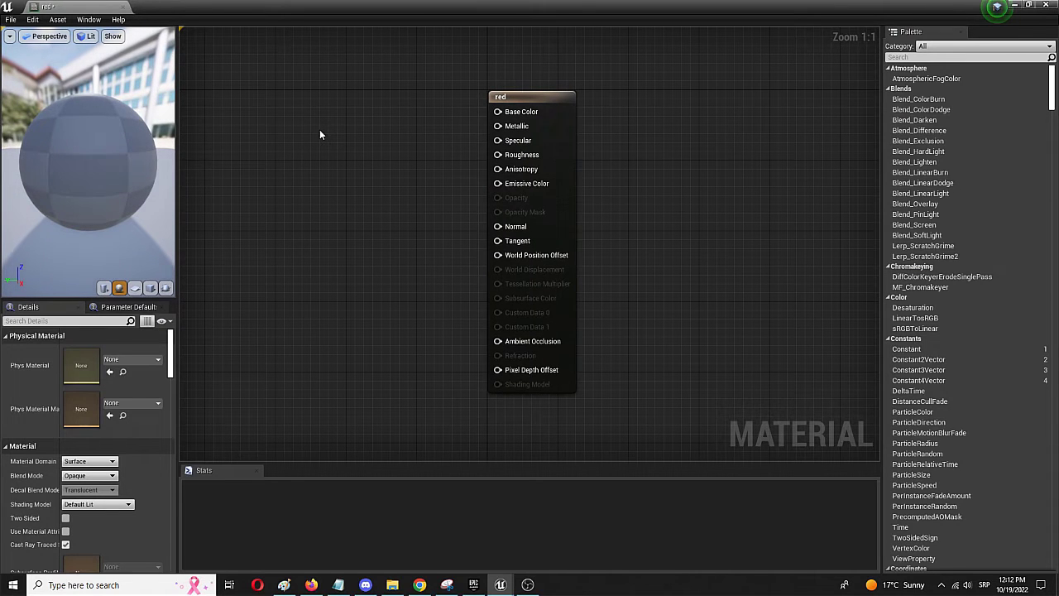
right_click(321, 135)
text(vec)
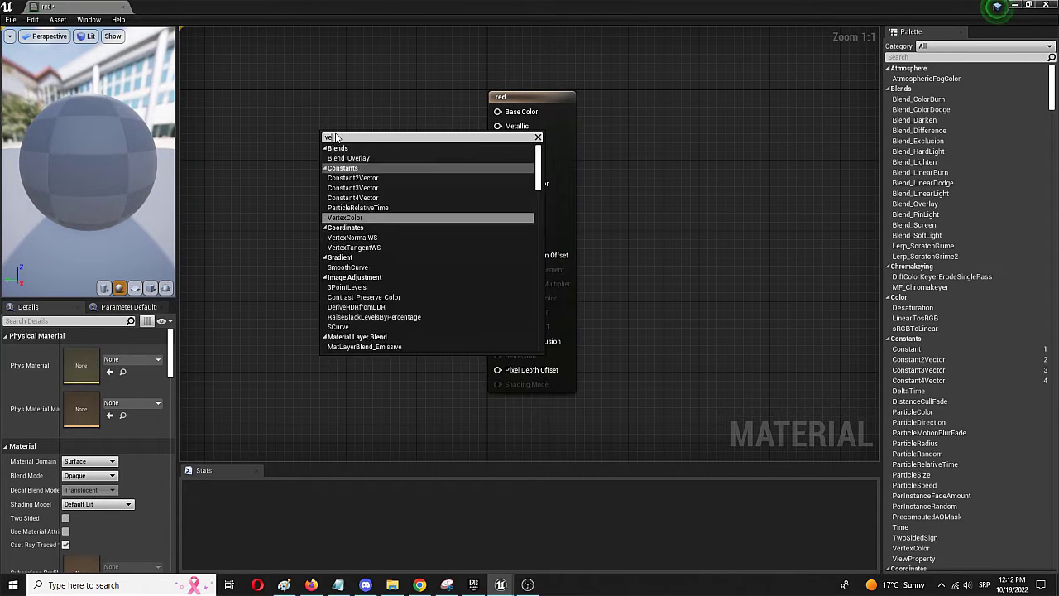
key(BackSpace)
key(BackSpace)
key(BackSpace)
text(const)
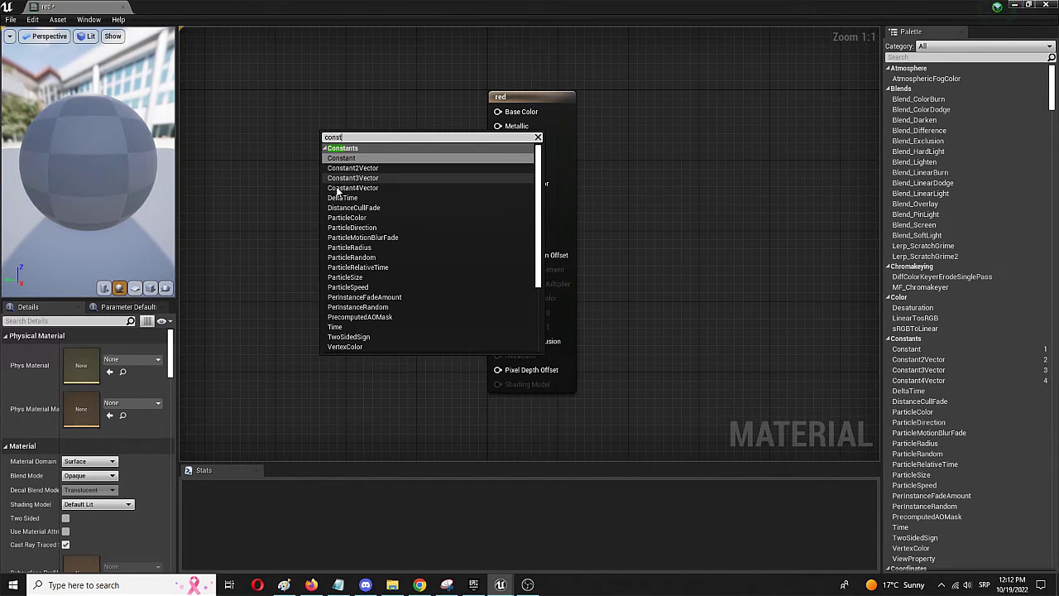
click(341, 177)
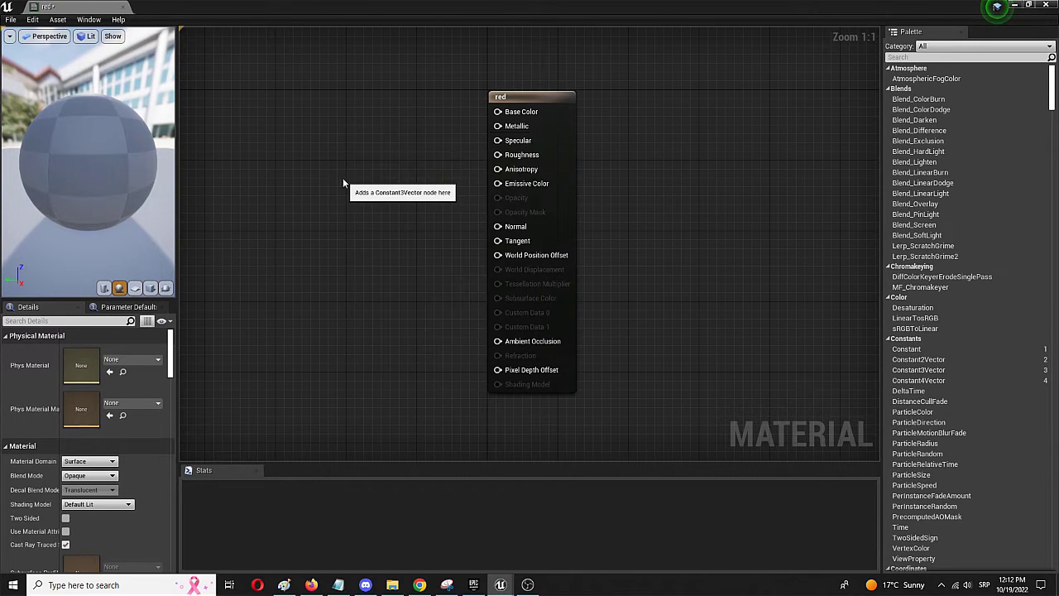
drag(359, 137, 497, 111)
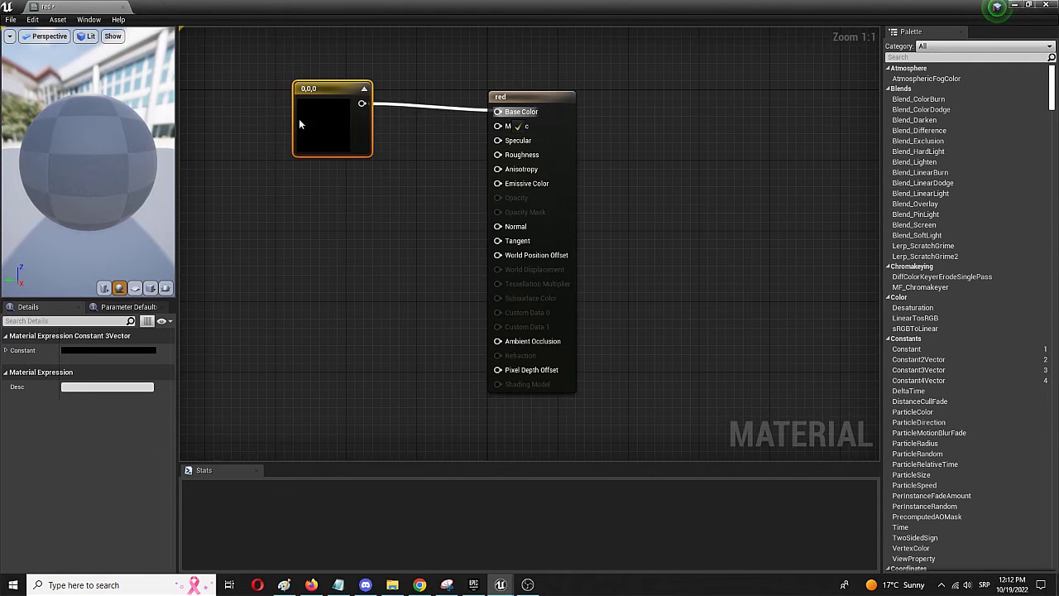
Set the Constant3Vector colour to red (R 0.796875, G 0.008301, B 0.008301) and save the material
click(78, 350)
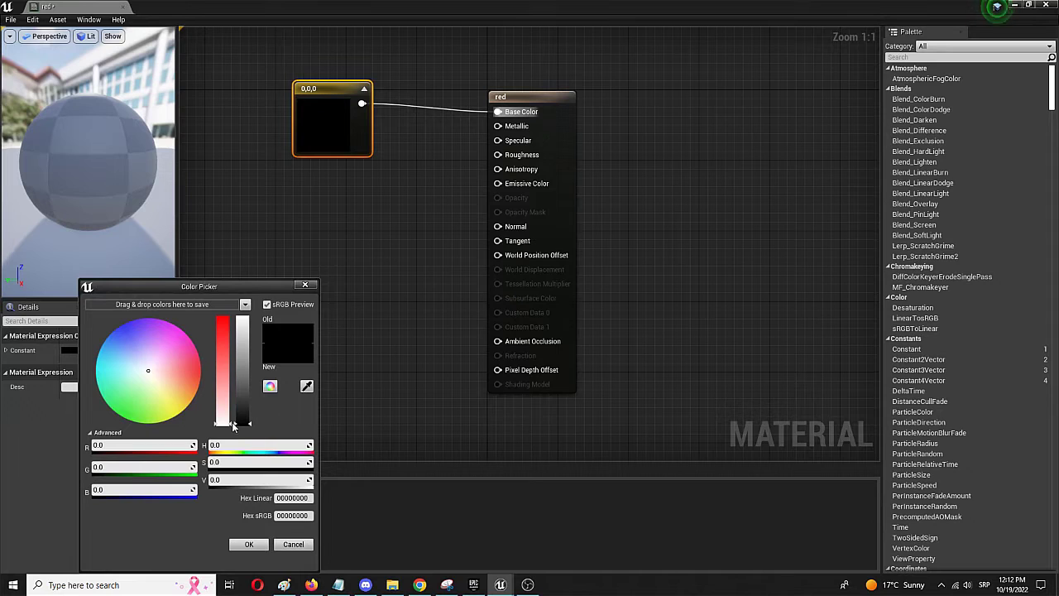
drag(222, 371, 220, 320)
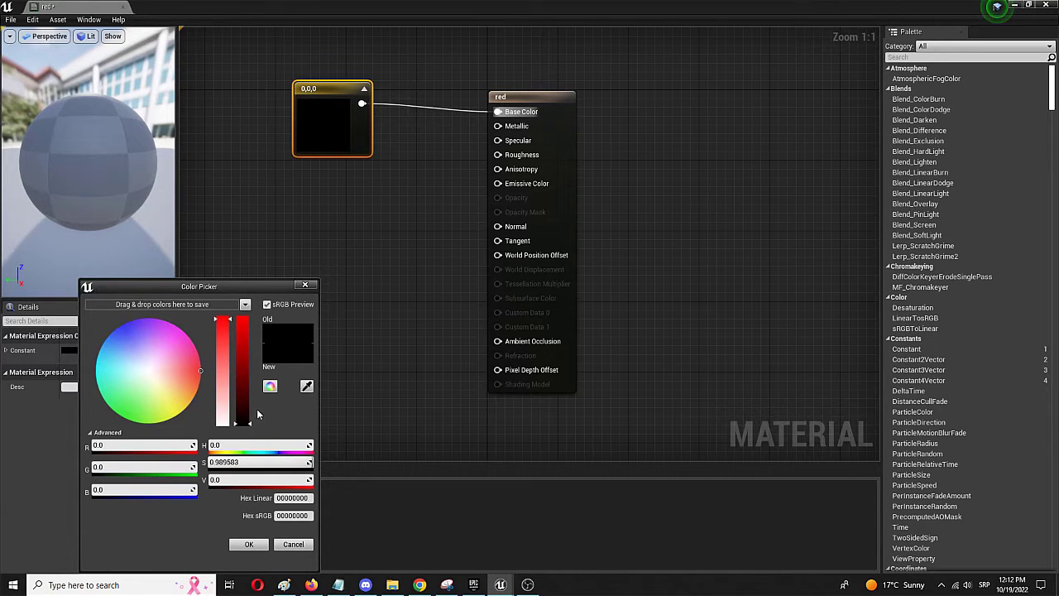
drag(249, 422, 251, 339)
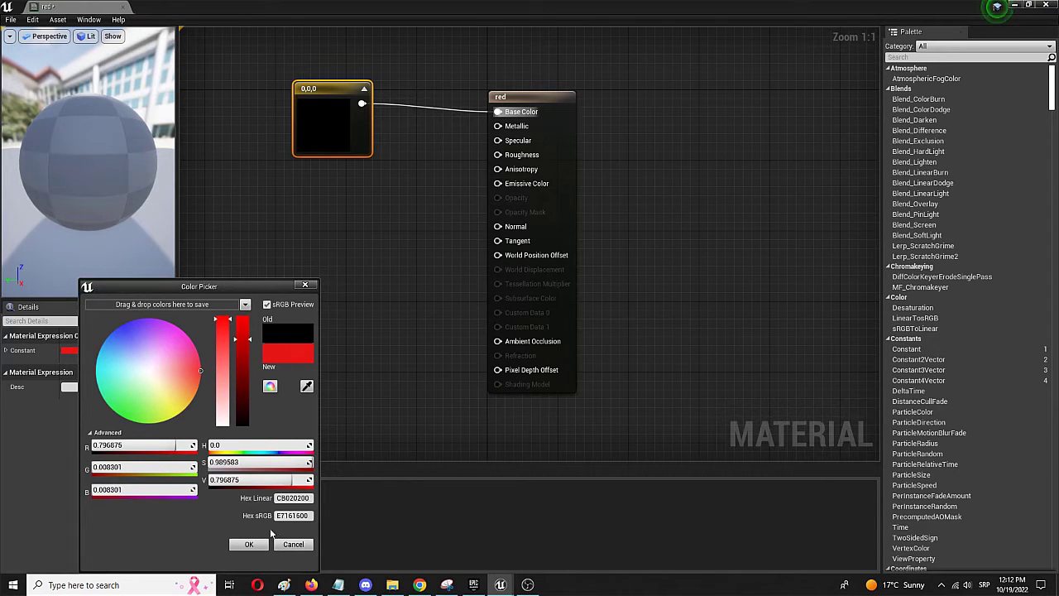
click(249, 545)
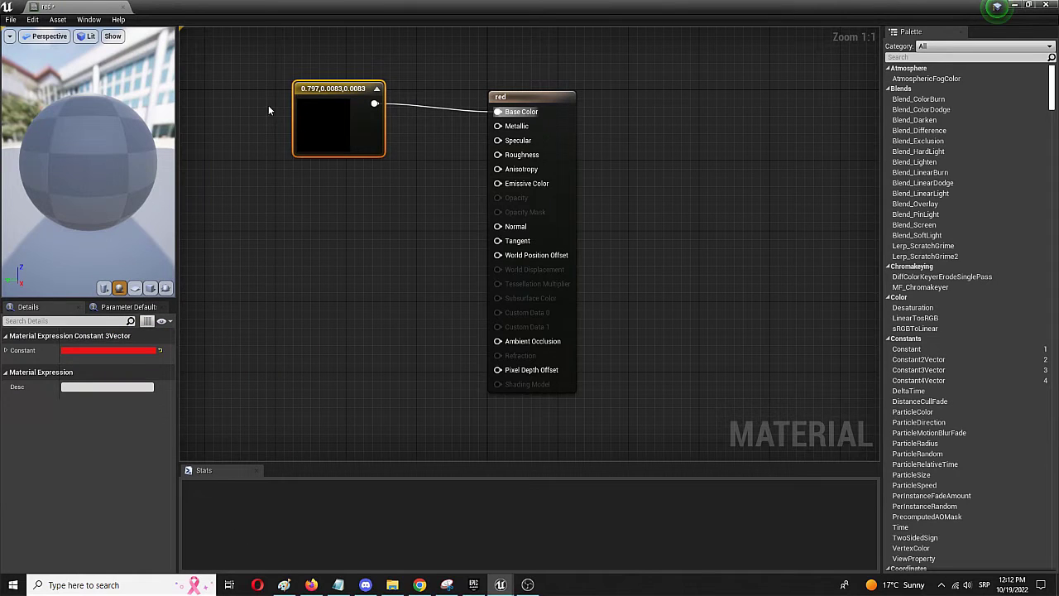
click(10, 19)
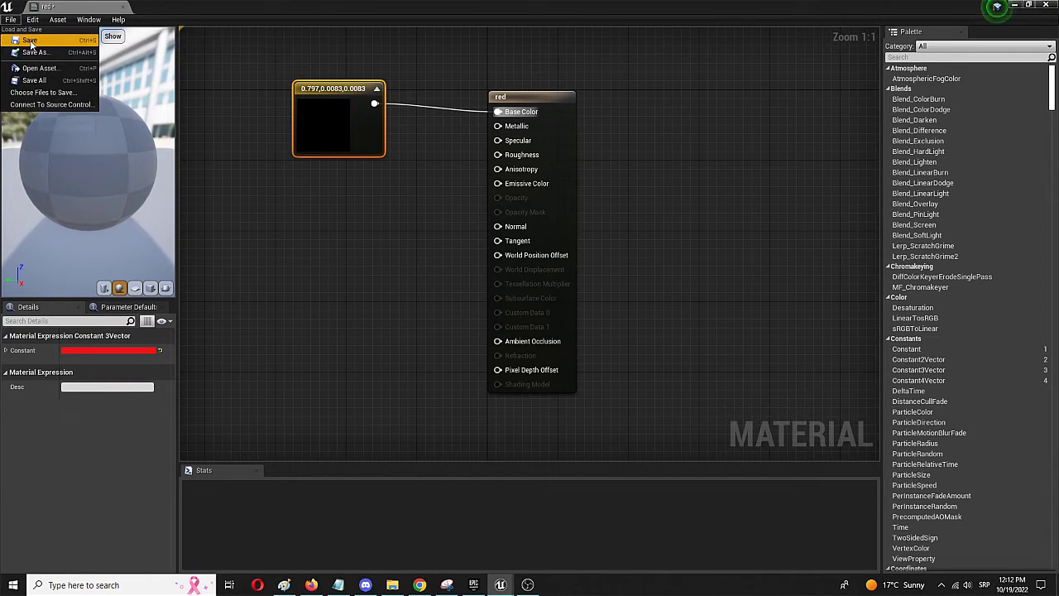
click(31, 41)
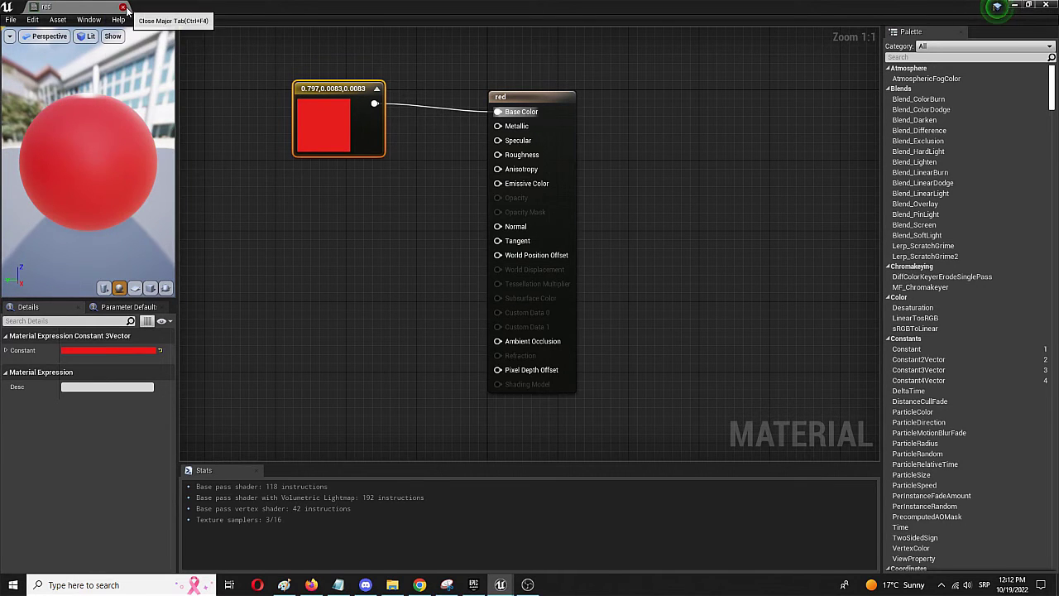
Close the material editor and apply the red material to the moved cube in the level
click(122, 7)
drag(181, 438, 396, 213)
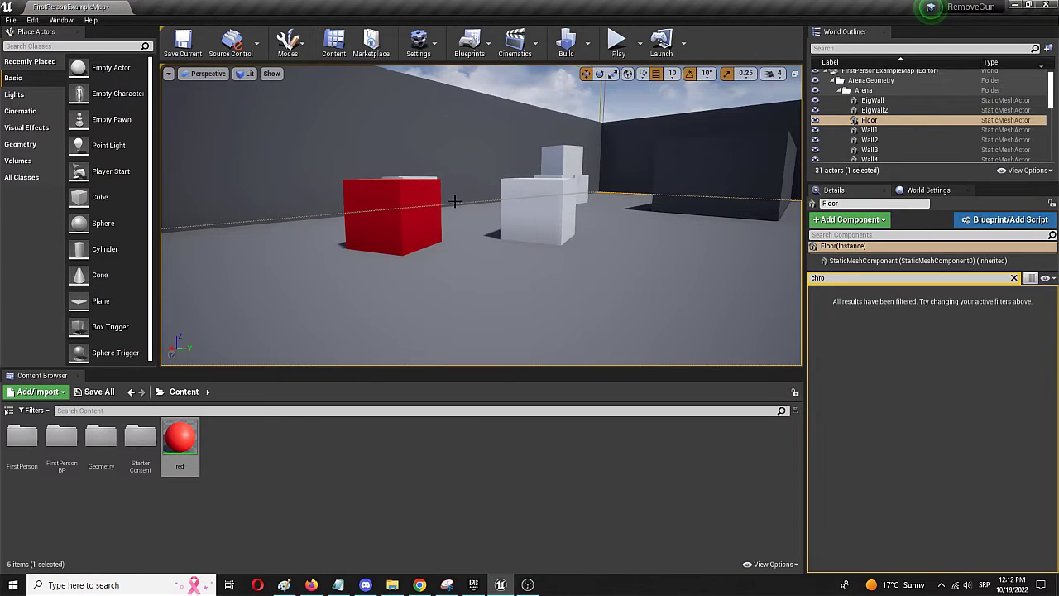
click(470, 214)
click(357, 510)
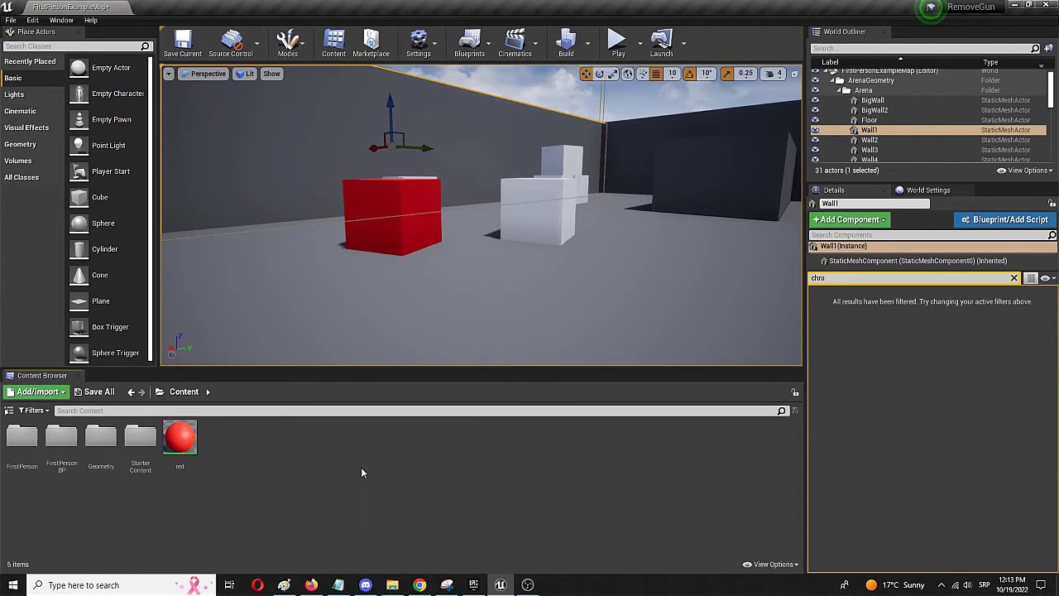
Find the Post Process Volume among the placeable actors and place one between the red and white cubes
click(63, 46)
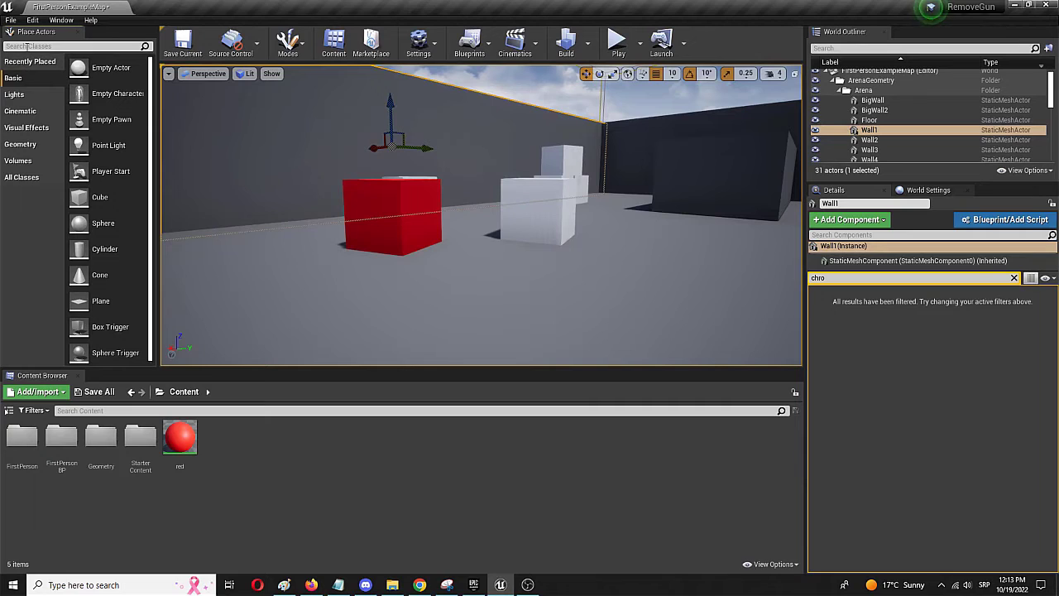
click(28, 48)
text(post)
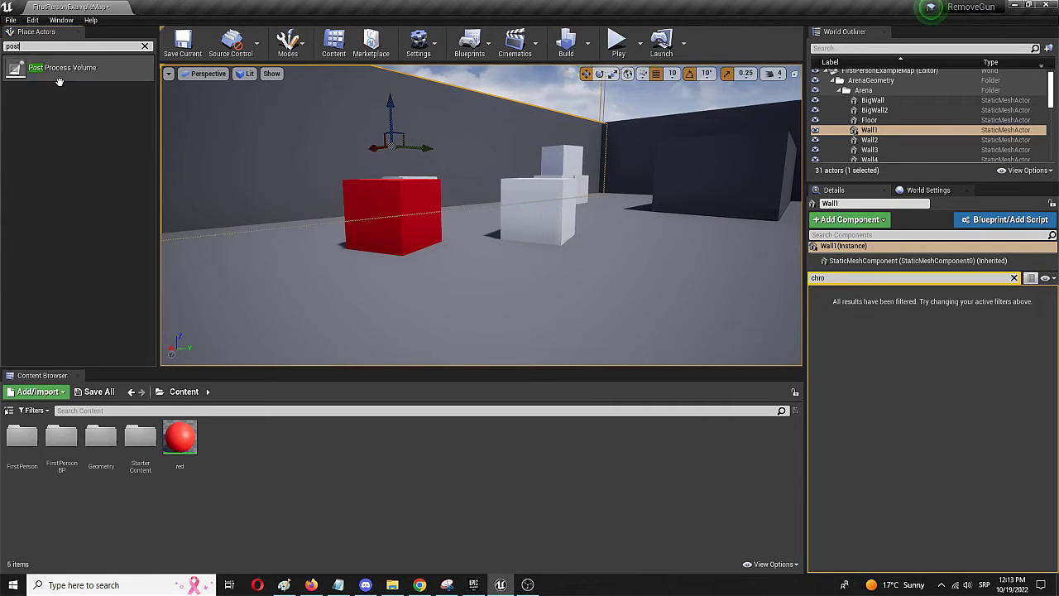
drag(58, 69, 479, 237)
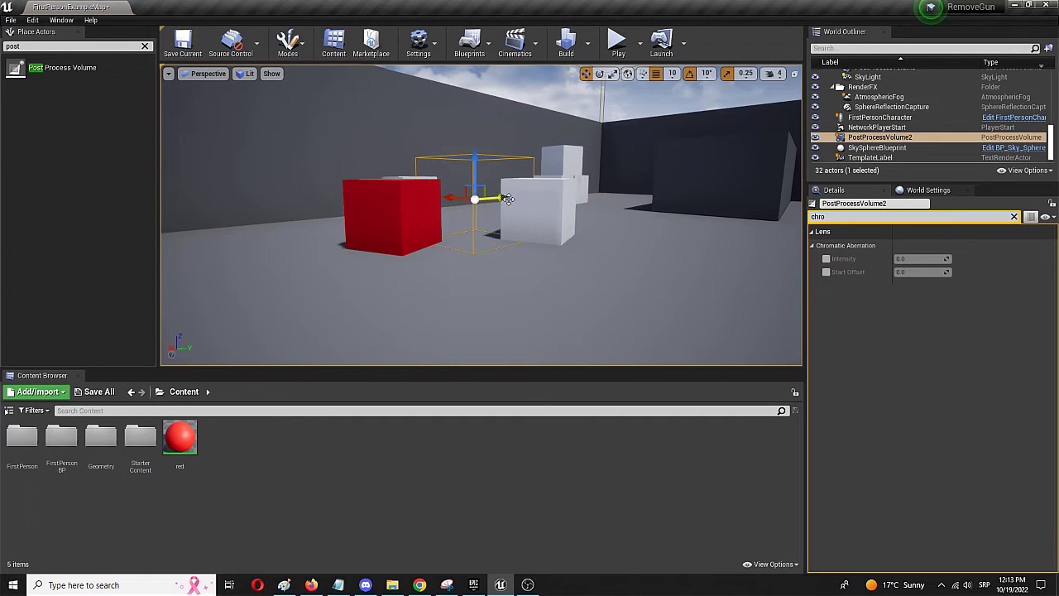
Enlarge the post process volume to a scale of about 3.25, 2.75, 1.75 so it surrounds both cubes
key(r)
drag(502, 200, 554, 213)
key(e)
key(r)
drag(474, 163, 489, 137)
key(w)
right_drag(708, 254, 713, 254)
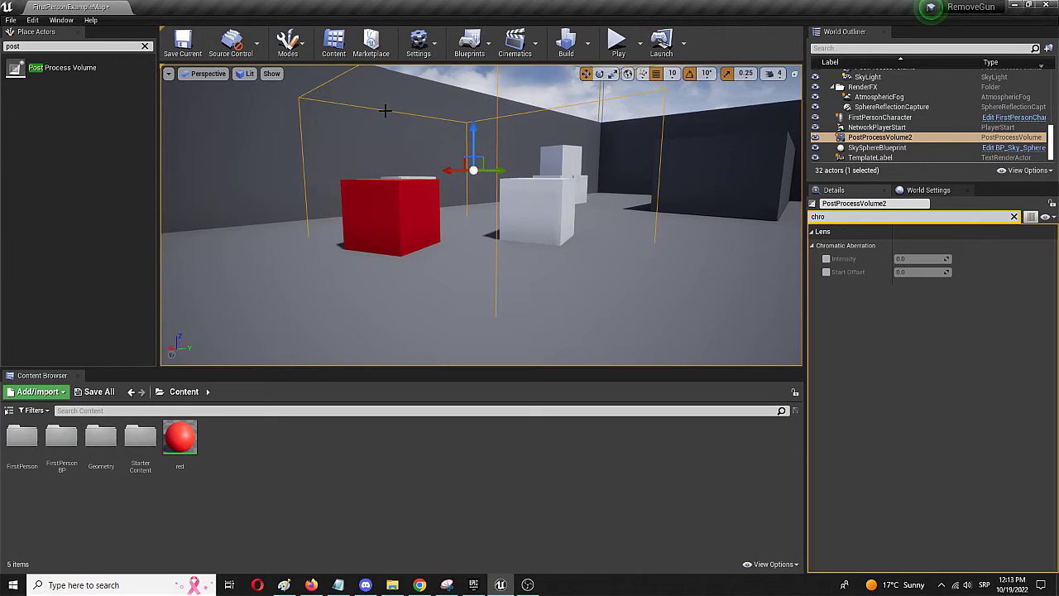
Filter the volume's details by "chromati" and enable the Chromatic Aberration Intensity and Start Offset overrides
click(1013, 216)
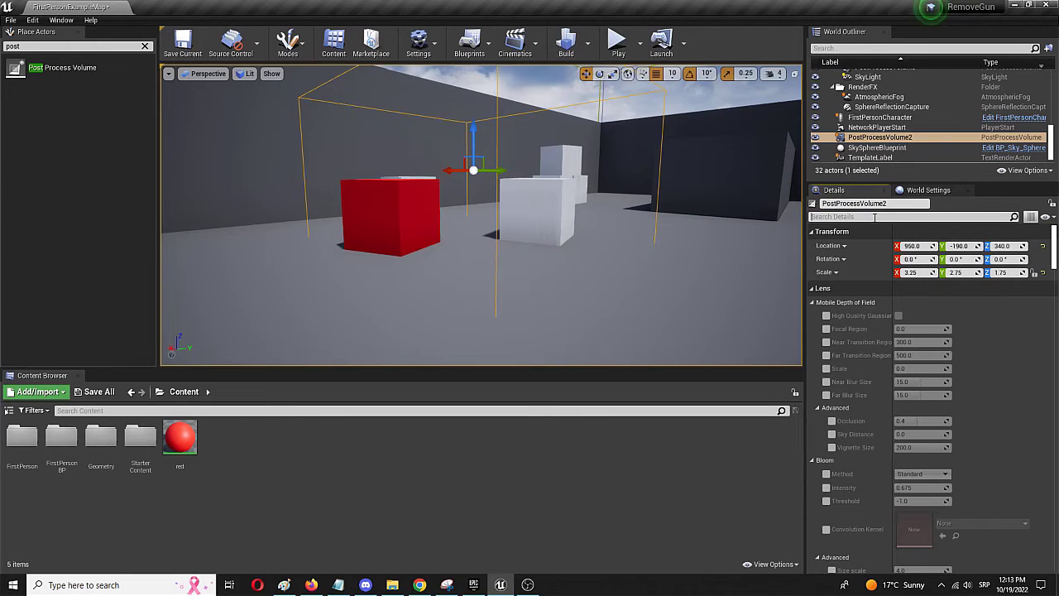
click(874, 216)
text(chromati)
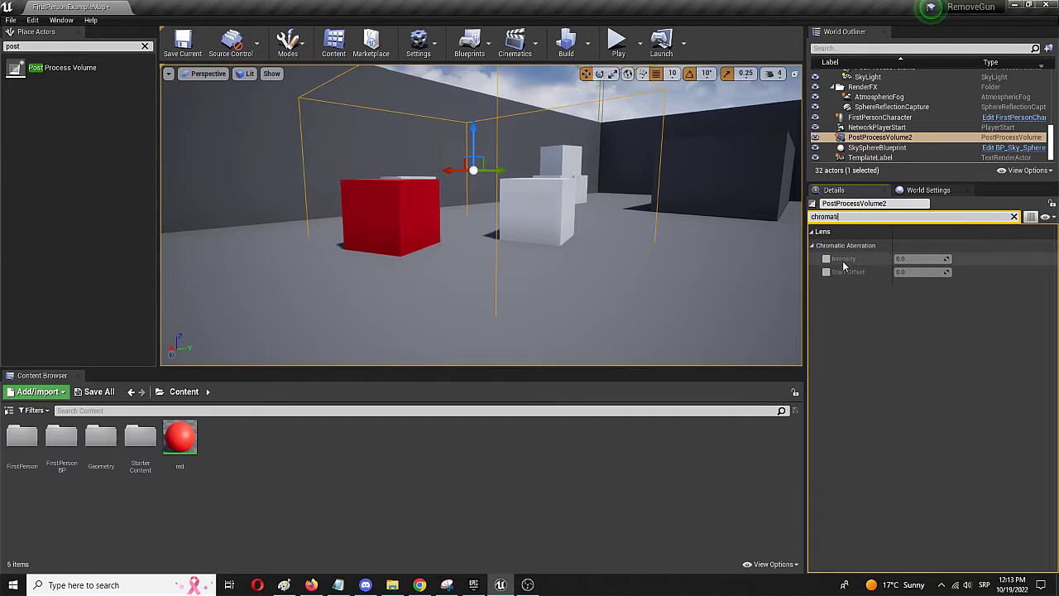
click(828, 246)
click(828, 248)
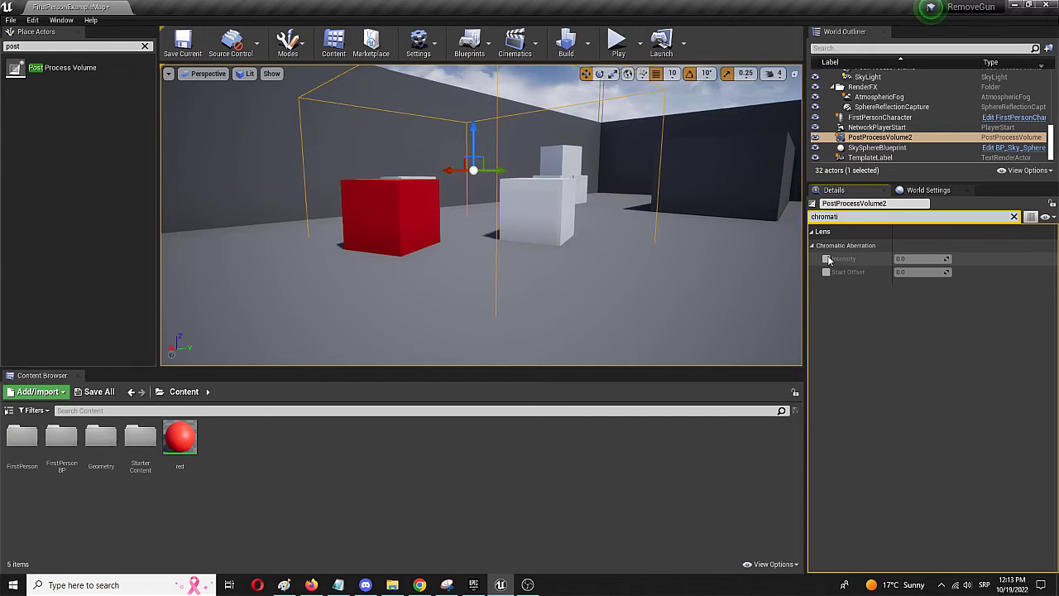
click(826, 259)
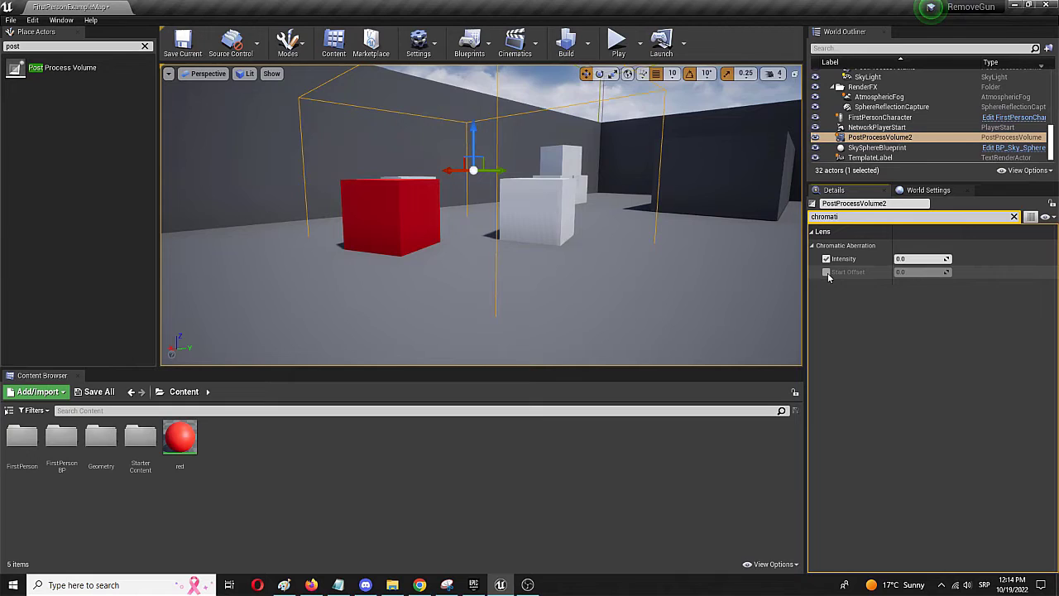
click(826, 272)
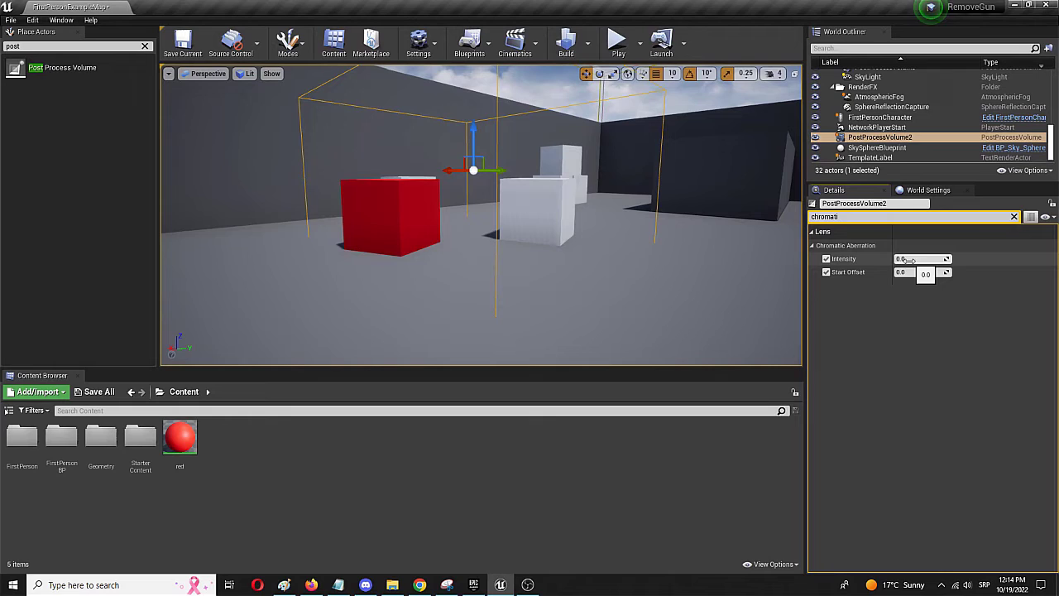
Set the Chromatic Aberration Intensity to 1.0 and Start Offset to 0.25
drag(905, 259, 952, 259)
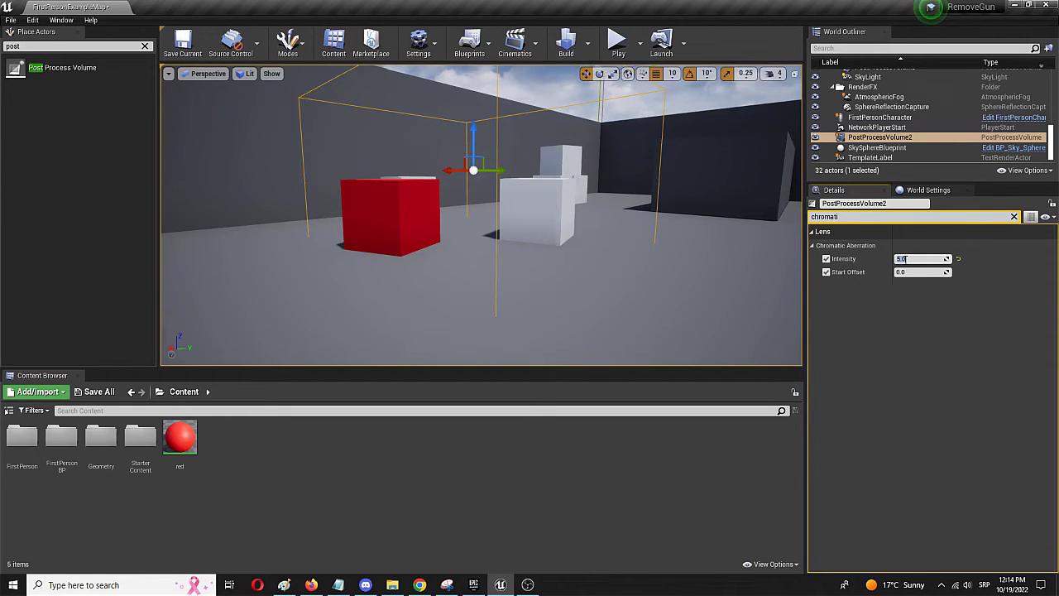
key(Return)
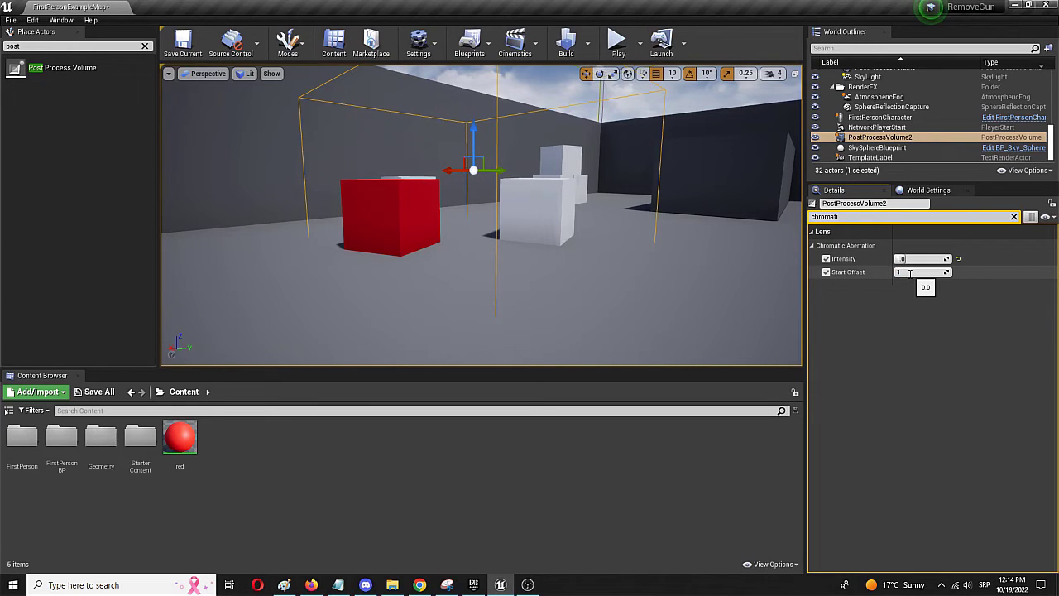
click(910, 274)
text(1)
key(Return)
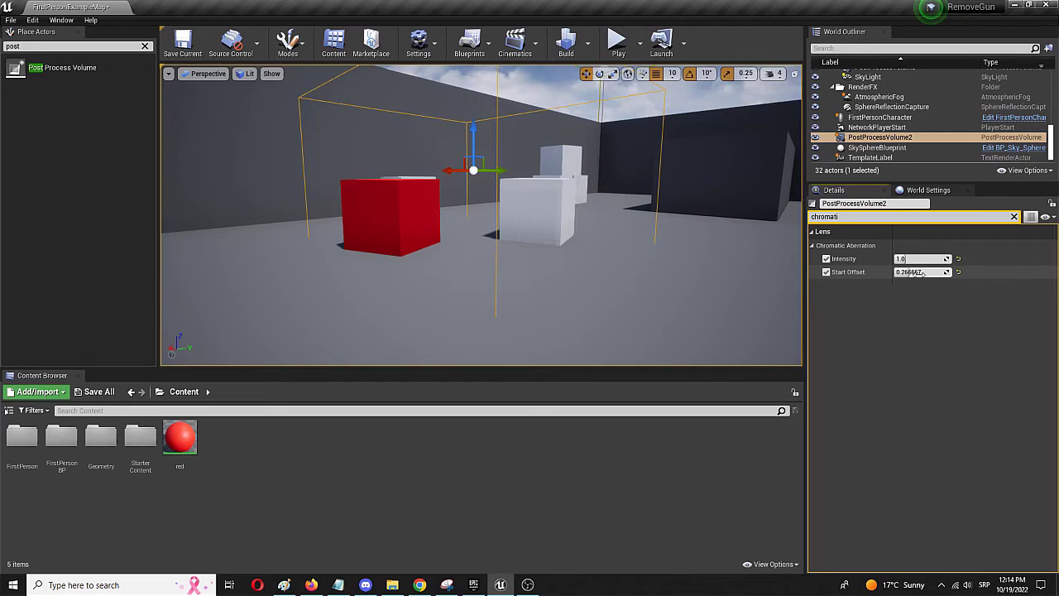
click(919, 272)
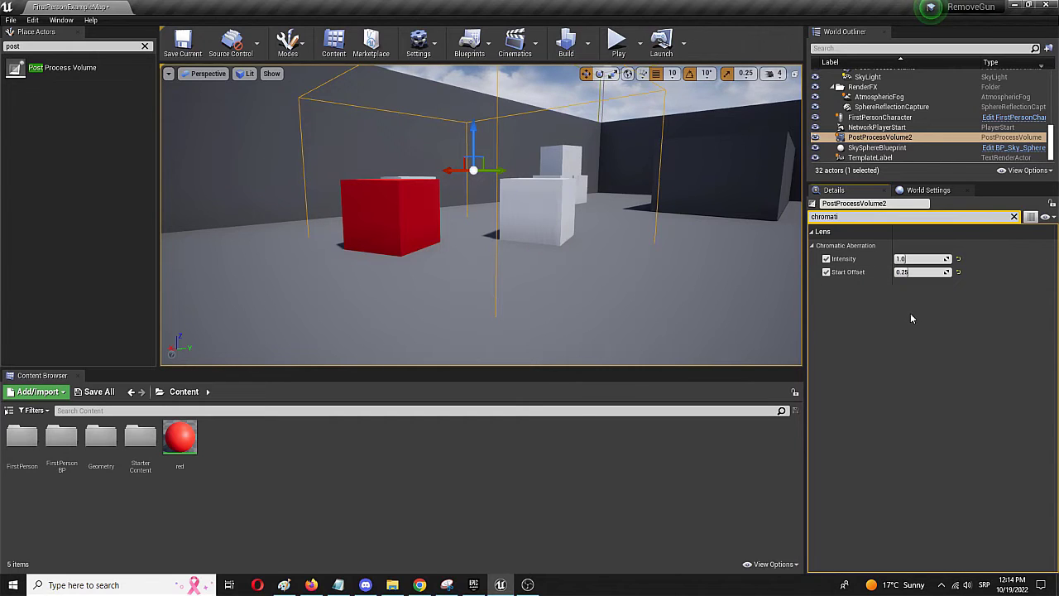
Save the level and play it in the editor, walking the character toward the red and white cubes
click(184, 47)
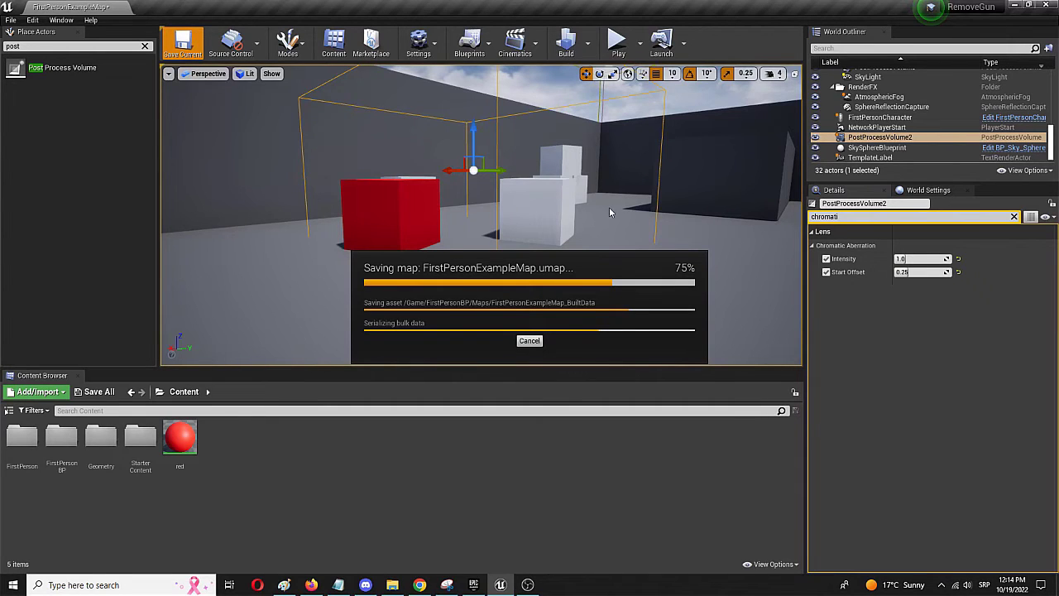
click(617, 42)
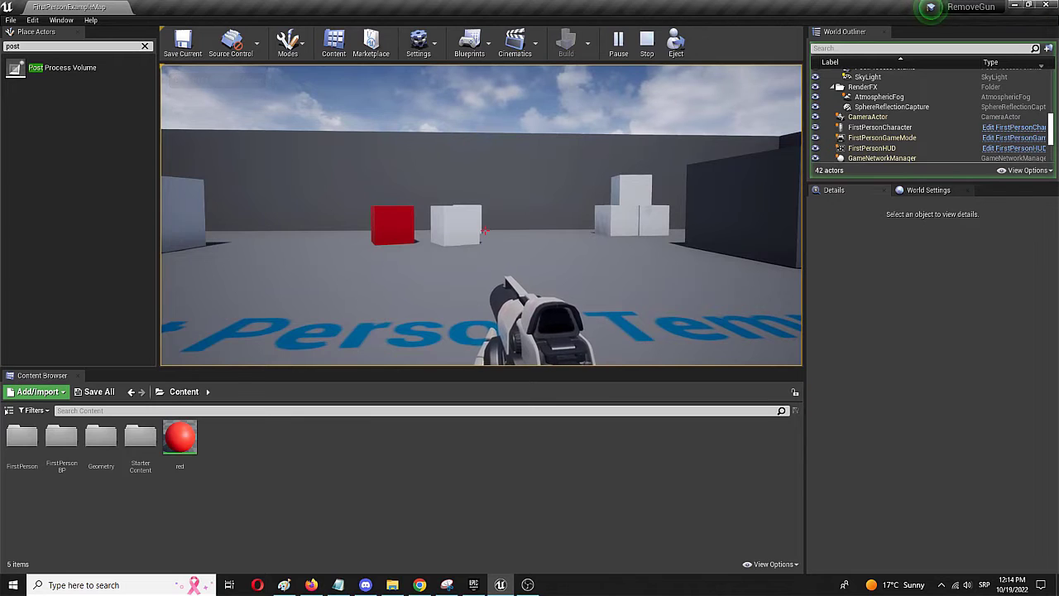
key(w)
key(w)
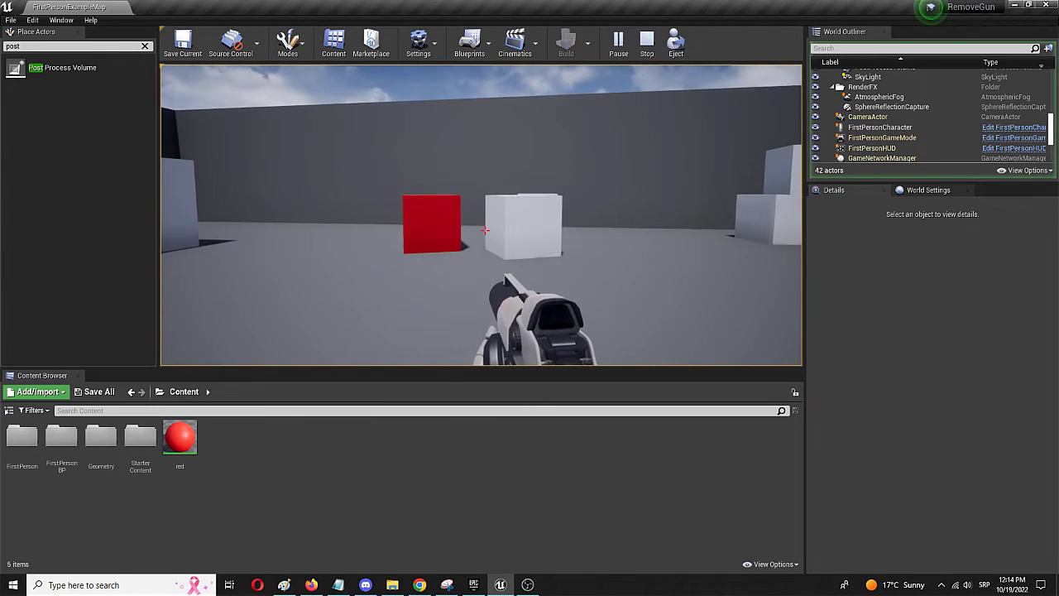
Walk up to the red and white cubes inside the volume, examine their edges while moving around, and end the play session
key(w)
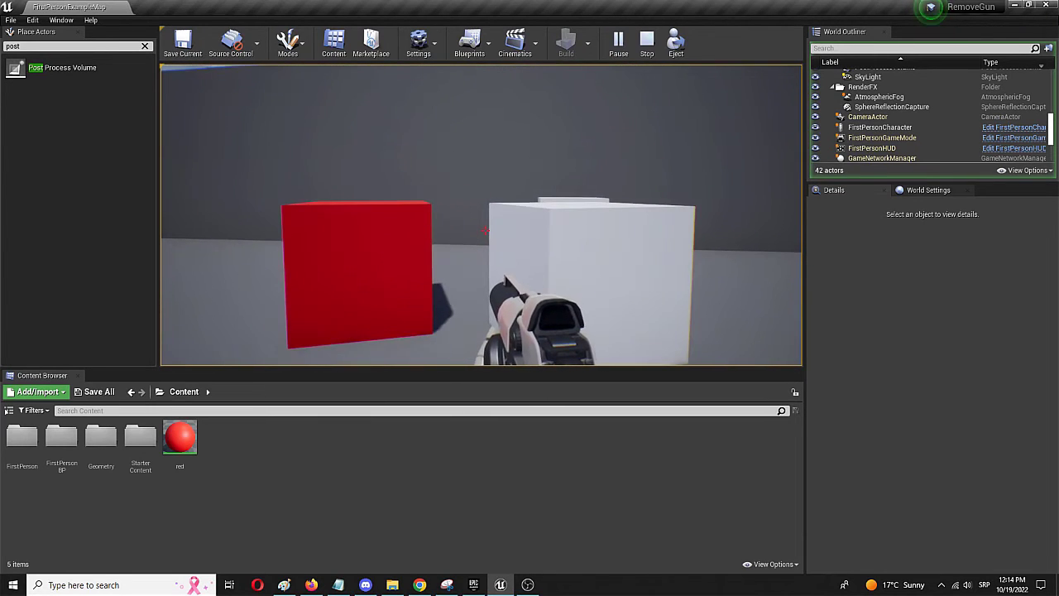
key(w)
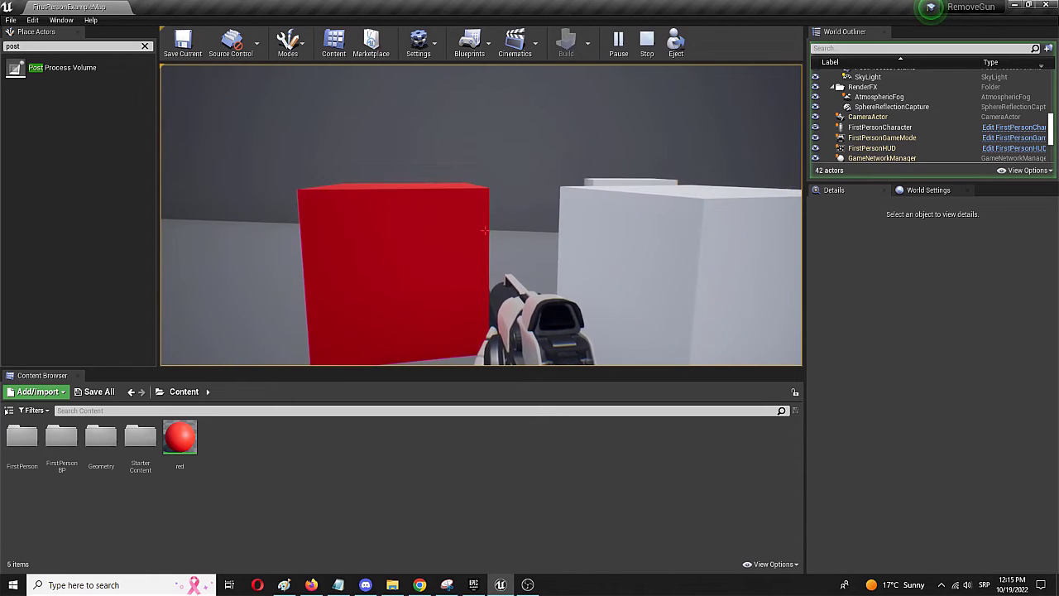
key(s)
key(s)
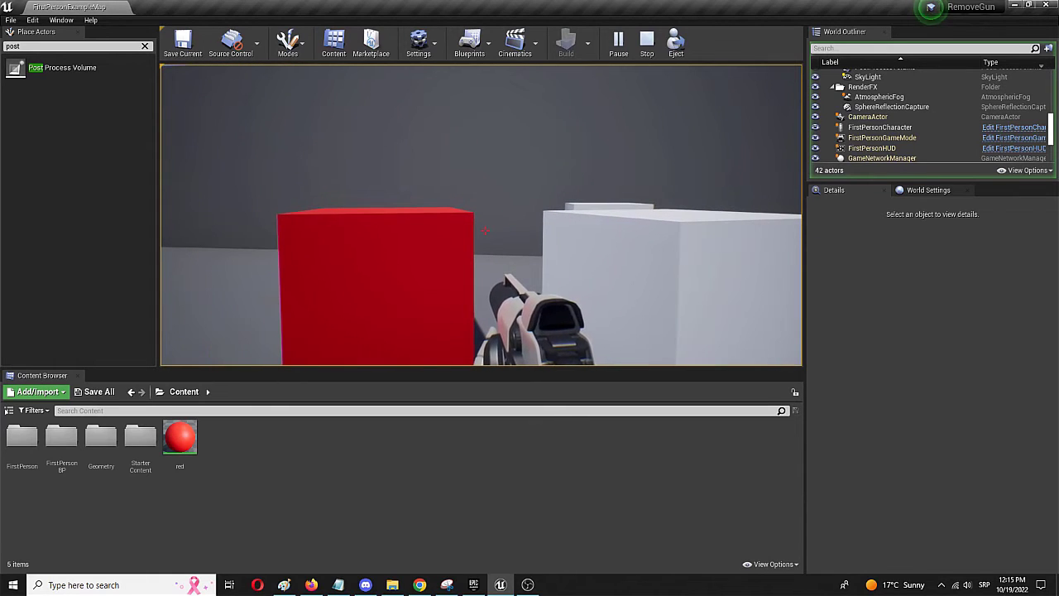
key(a)
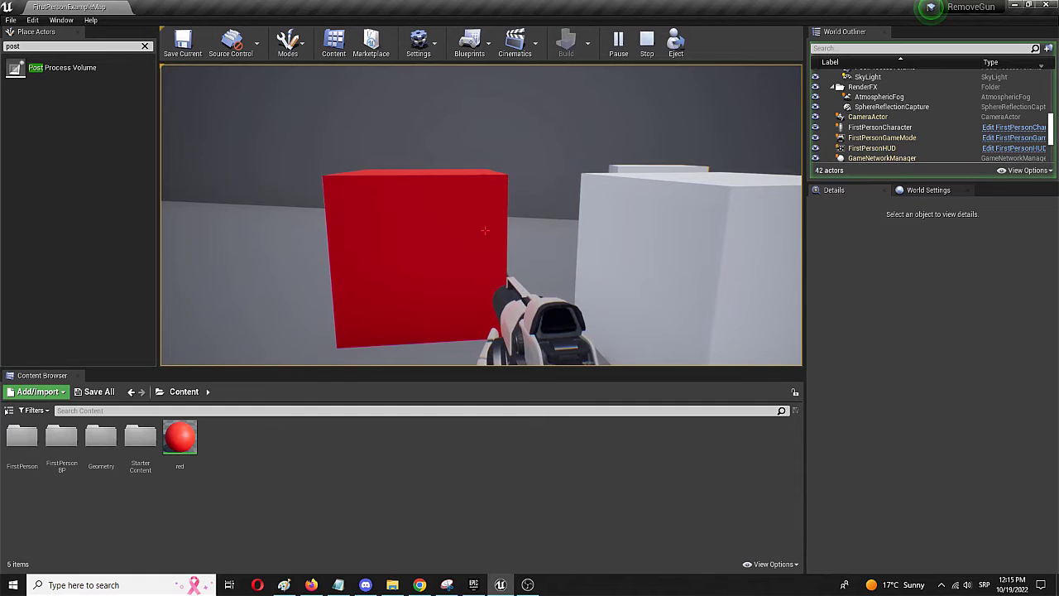
key(a)
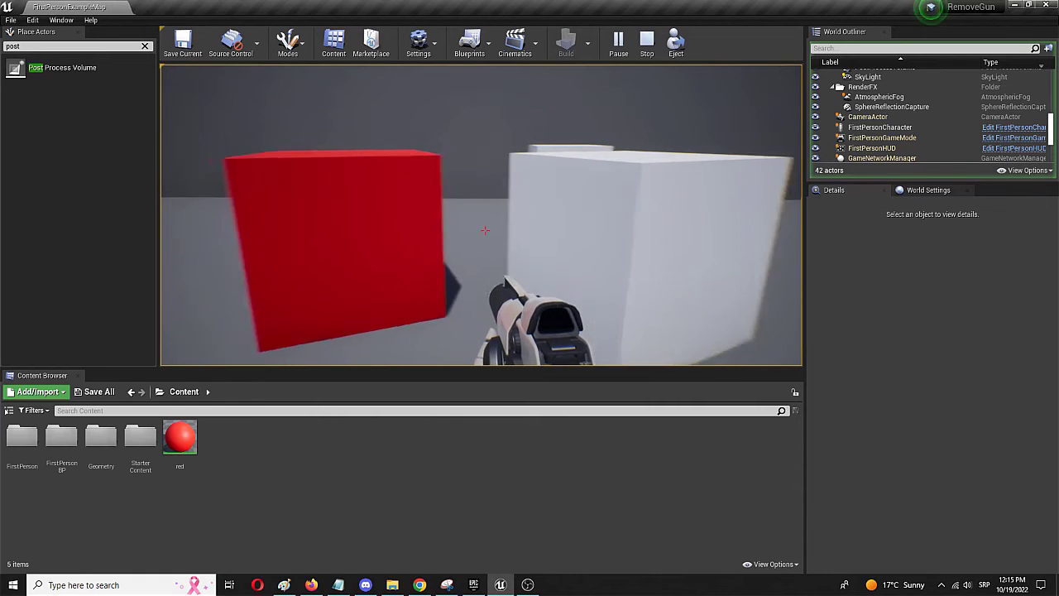
key(d)
key(Escape)
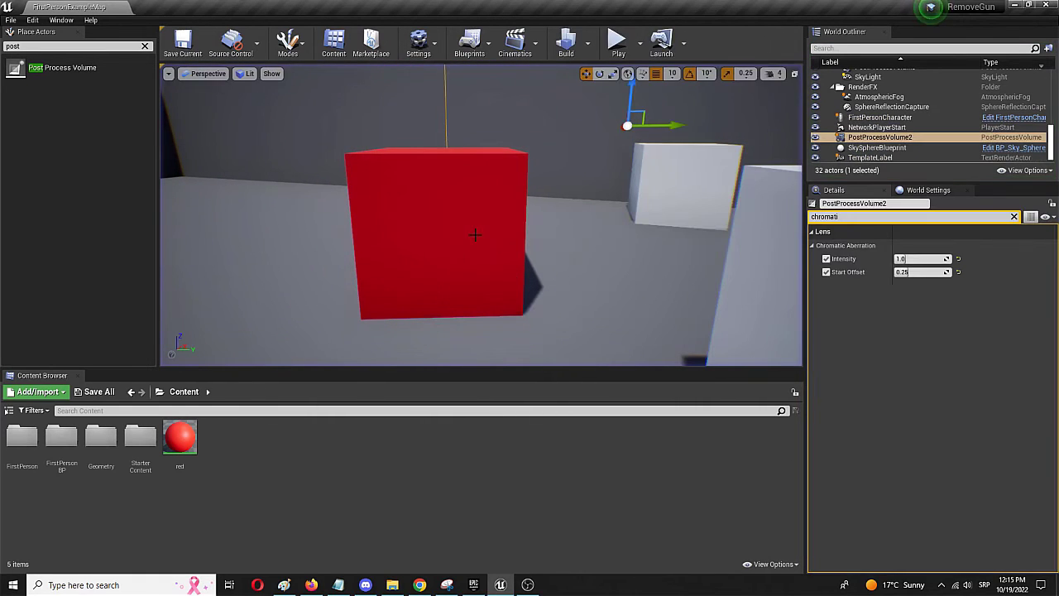
Set the volume's Chromatic Aberration Intensity to 4.0 and its Start Offset to 0.0
click(910, 259)
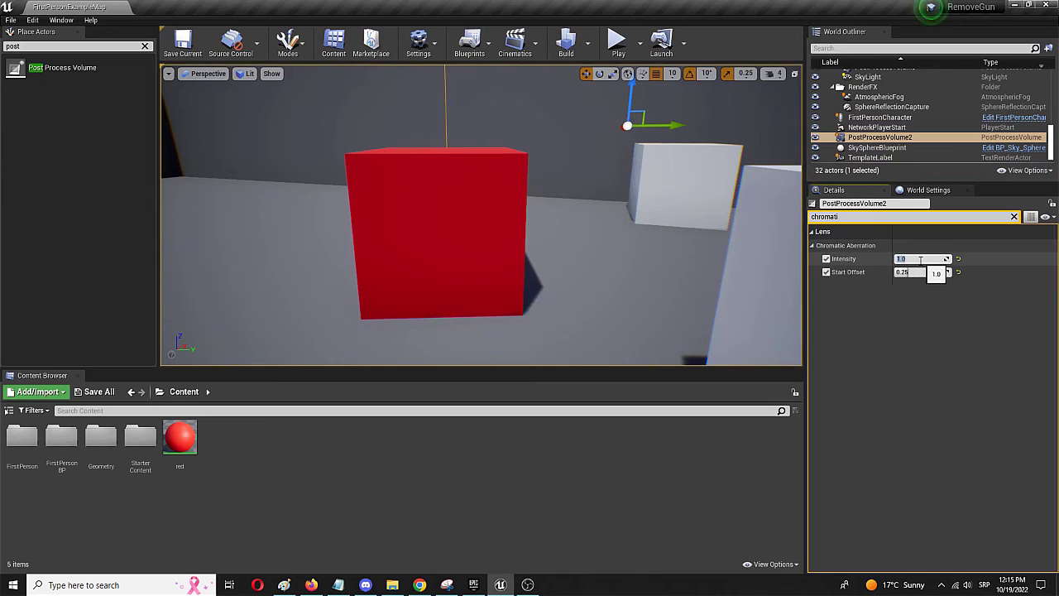
key(Return)
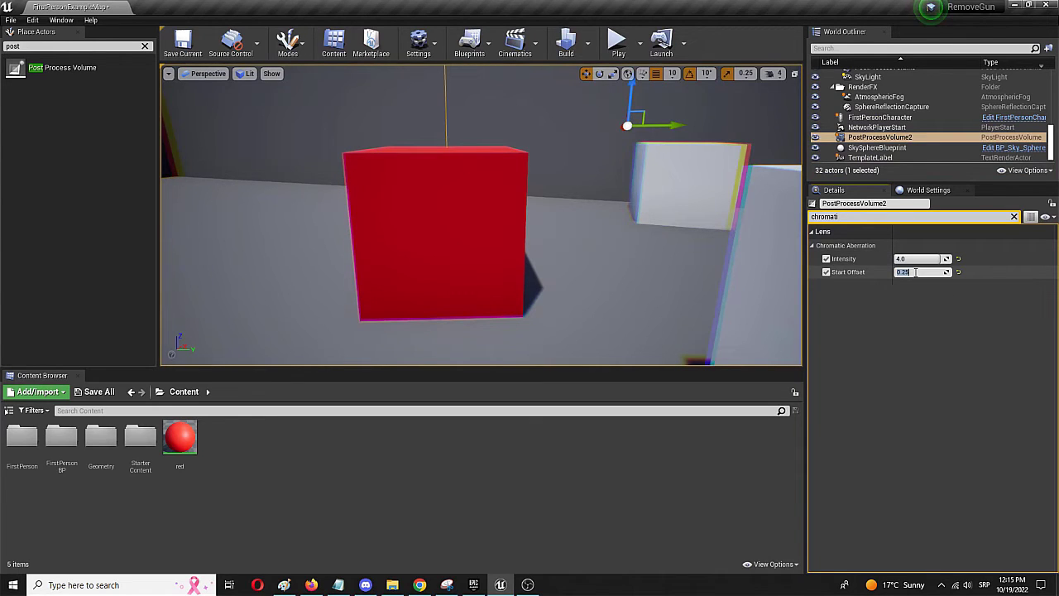
click(914, 272)
text(0)
key(Return)
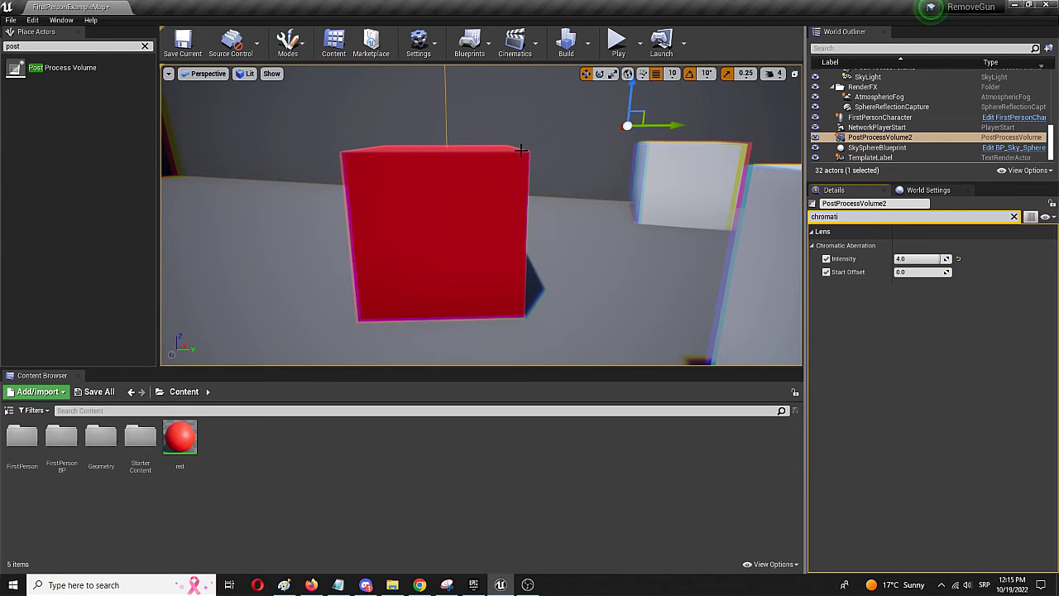
Play the level and walk into the volume, examining the colour fringing on the red cube's edges while strafing
click(616, 41)
key(w)
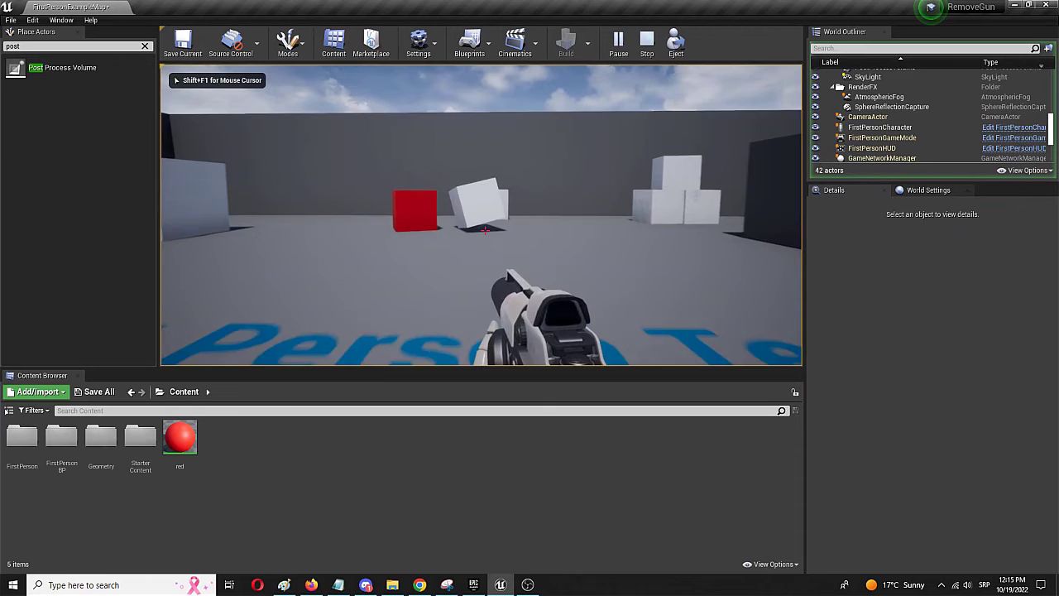
key(w)
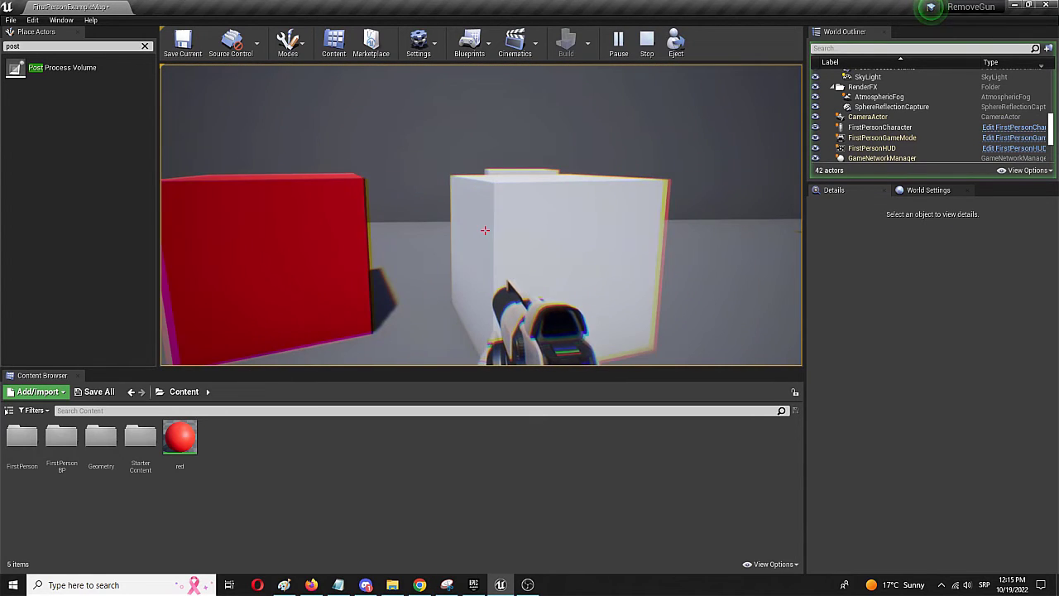
key(a)
key(d)
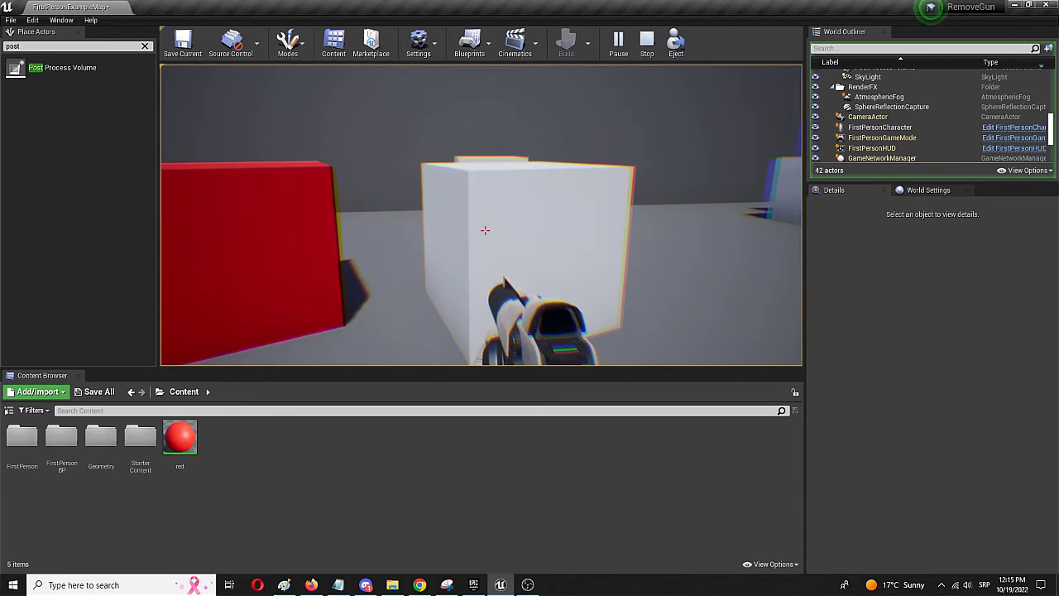
key(w)
key(d)
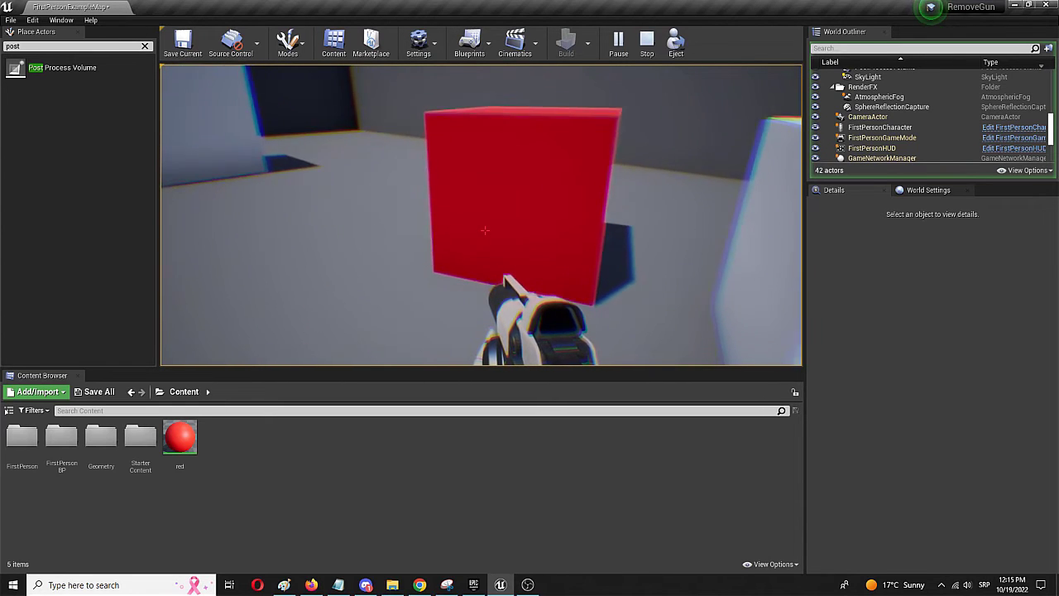
key(a)
mouse_move(485, 230)
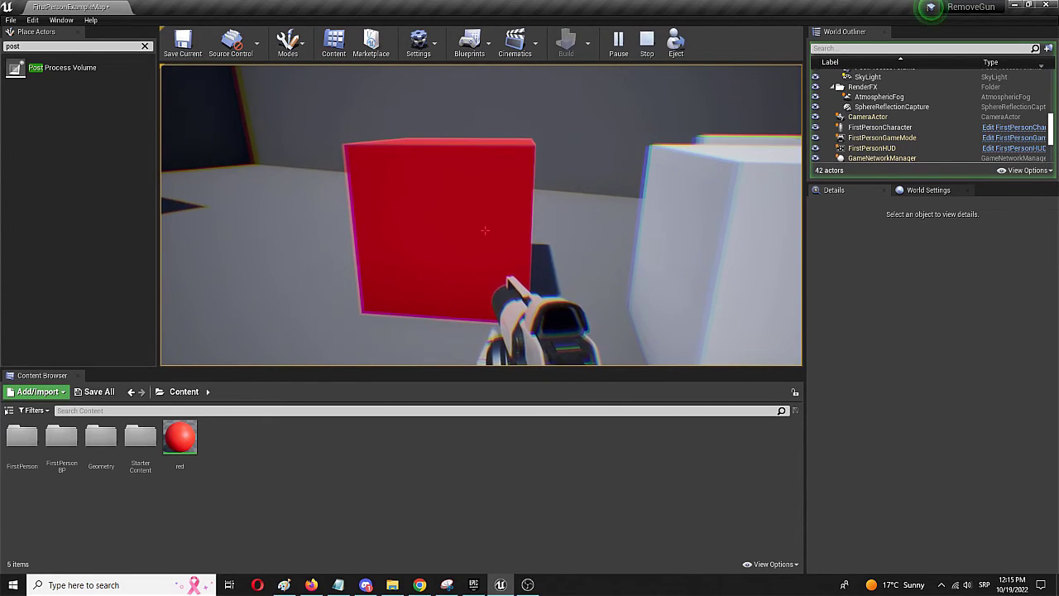
key(d)
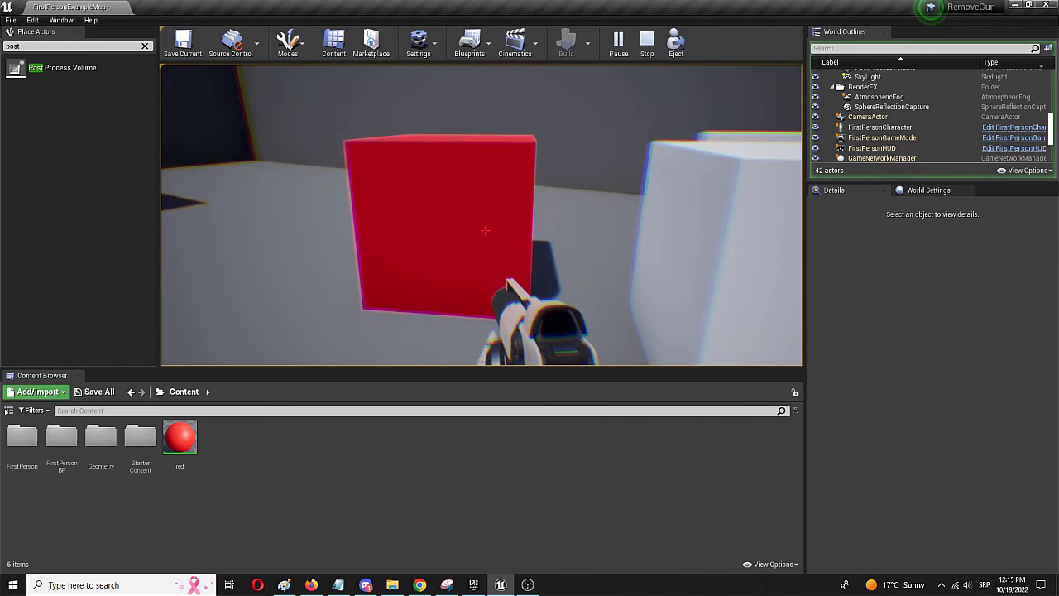
key(a)
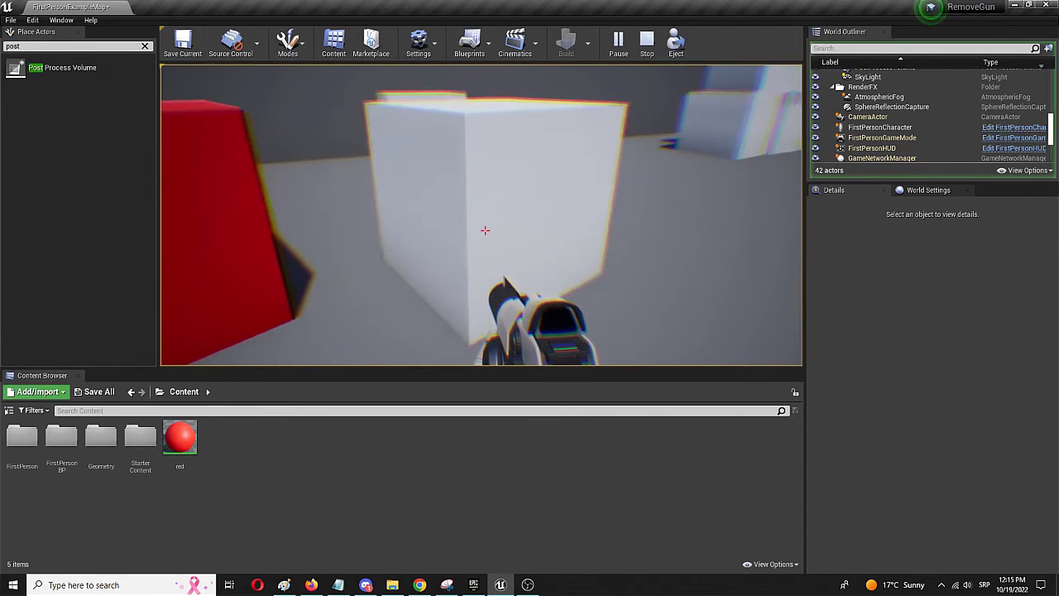
Examine the fringing around the white cube and in the gap between both cubes, and end the play session
key(w)
key(w)
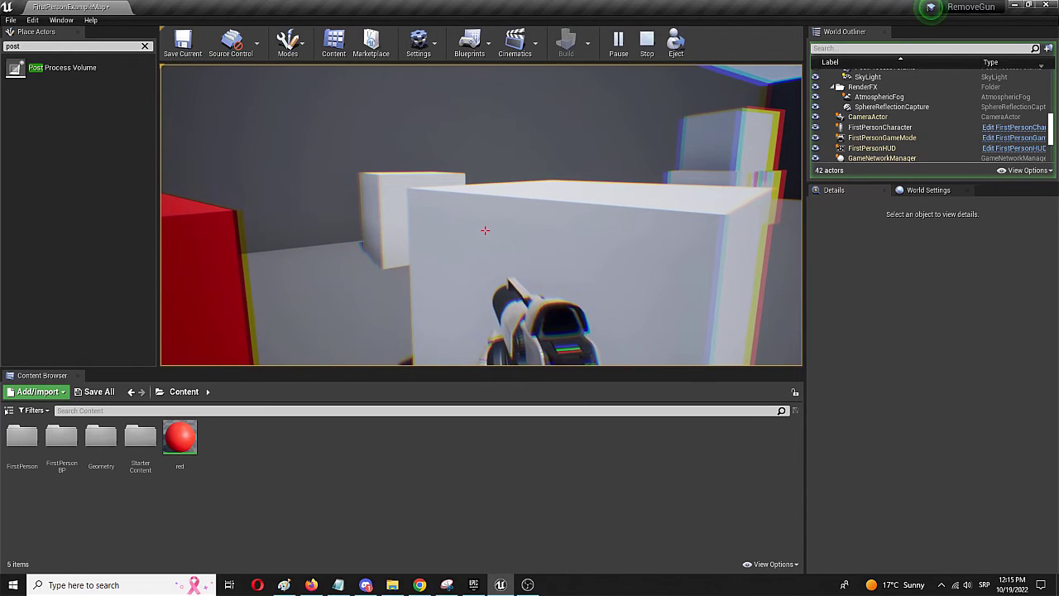
key(a)
key(d)
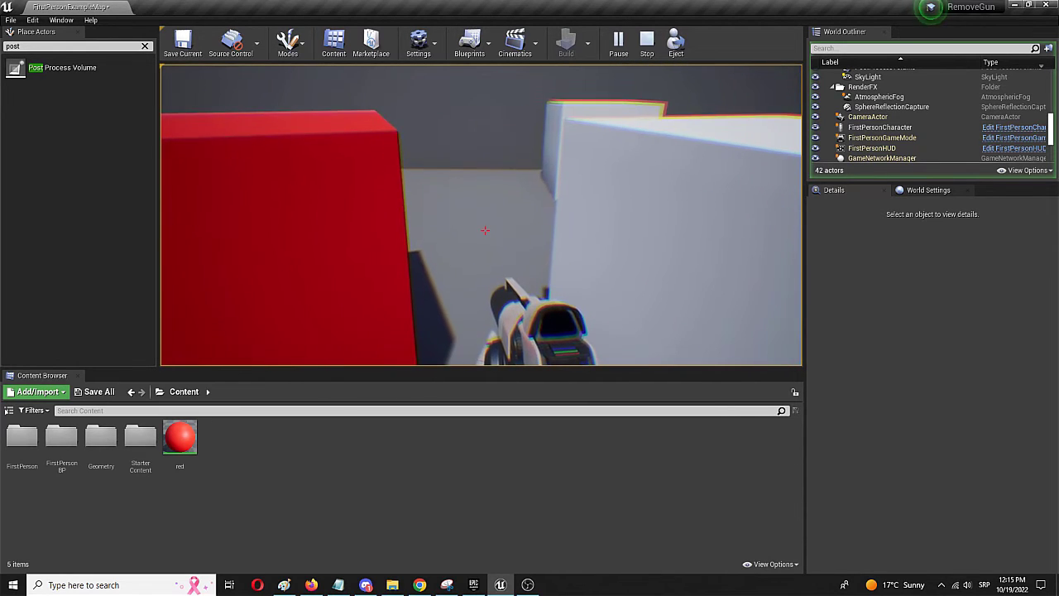
key(s)
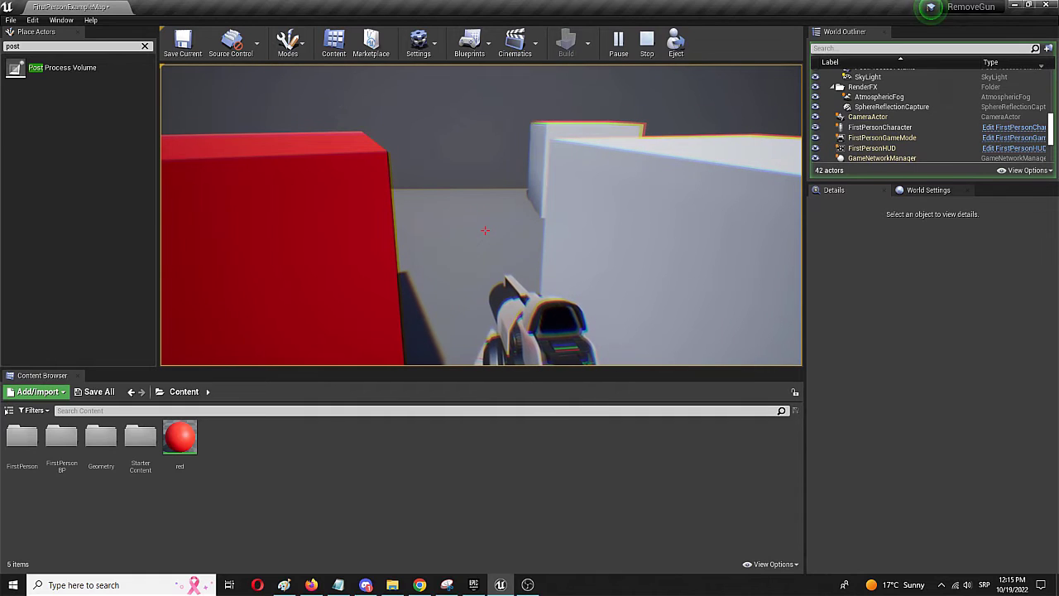
key(Escape)
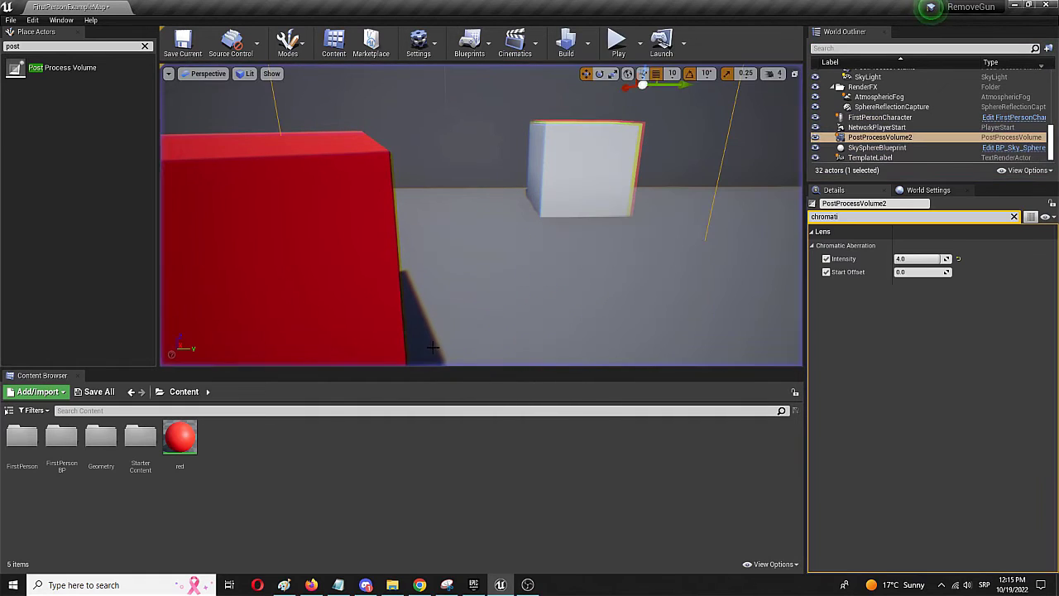
Set Chromatic Aberration Intensity to 5.0 and Start Offset to about 0.257, and play the level, walking up to the cubes
drag(928, 259, 907, 273)
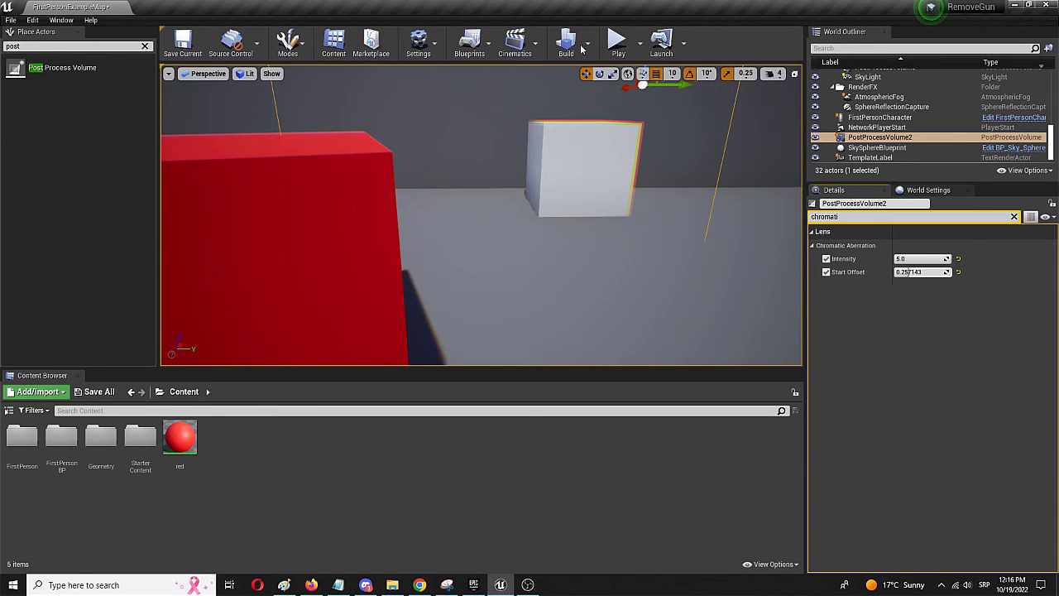
click(618, 41)
key(w)
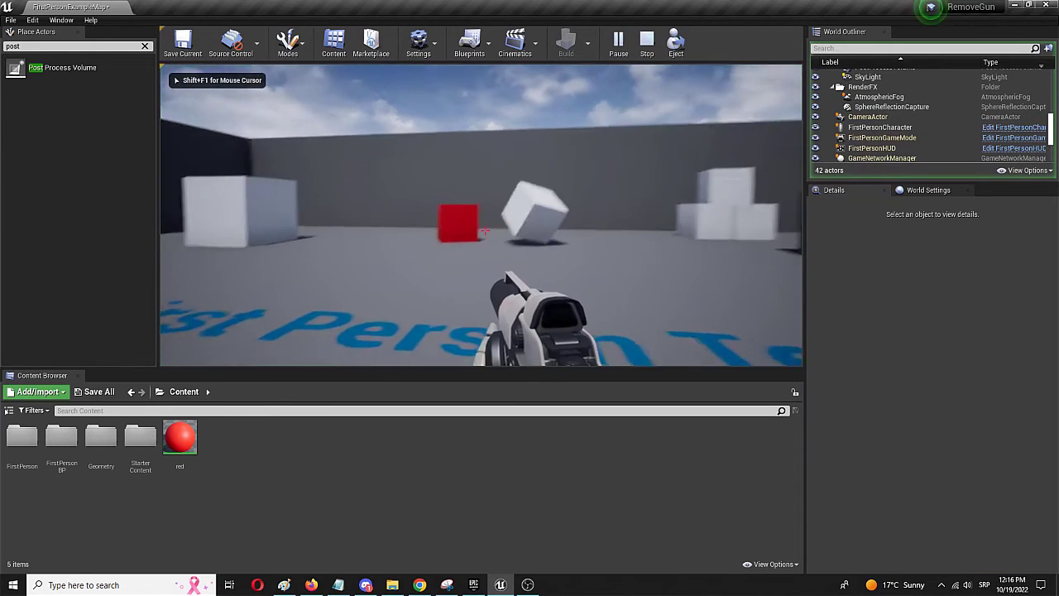
key(w)
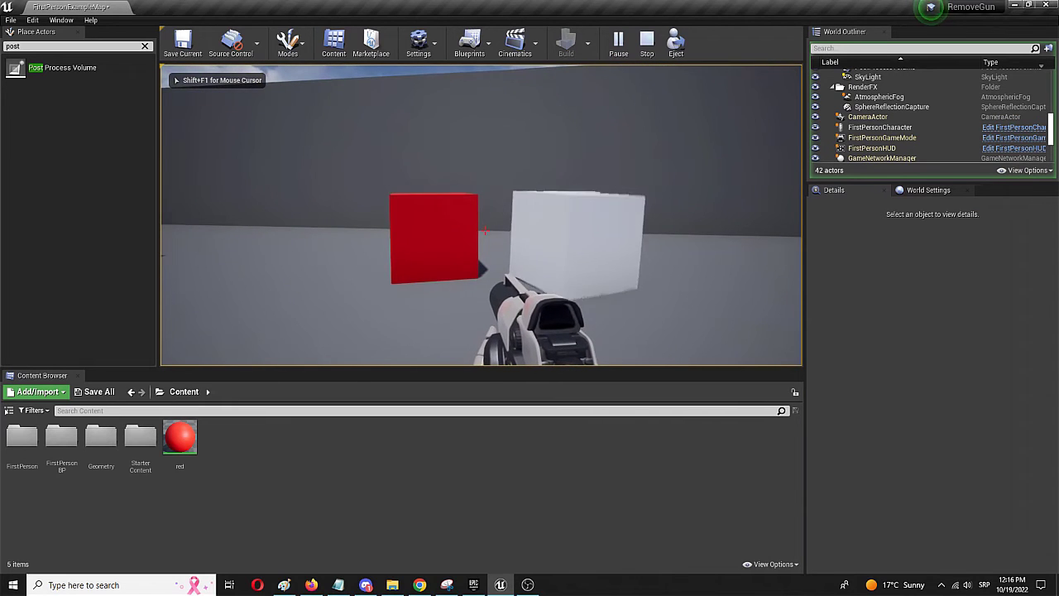
key(w)
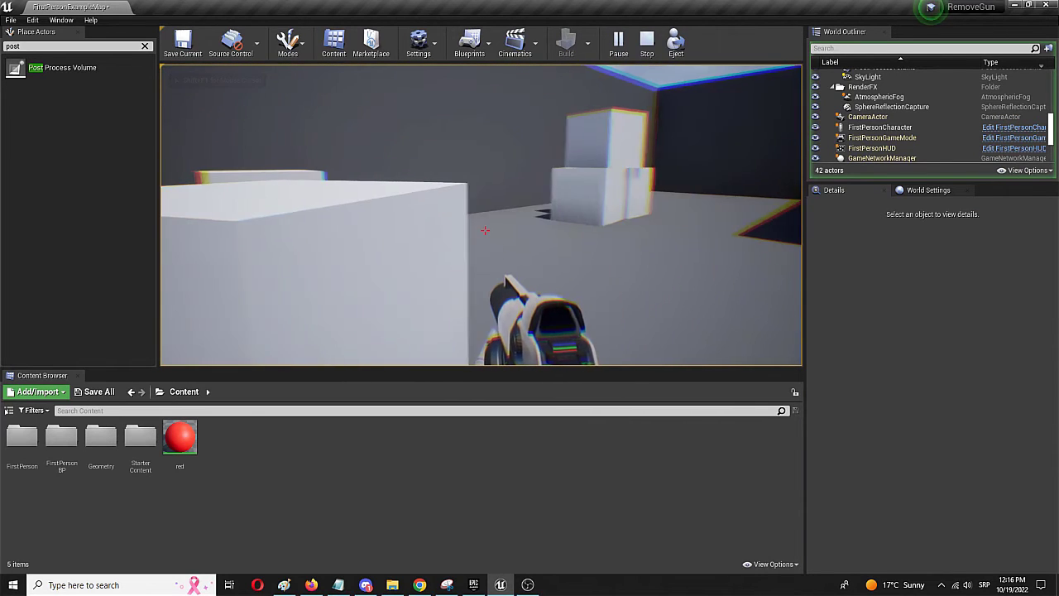
key(w)
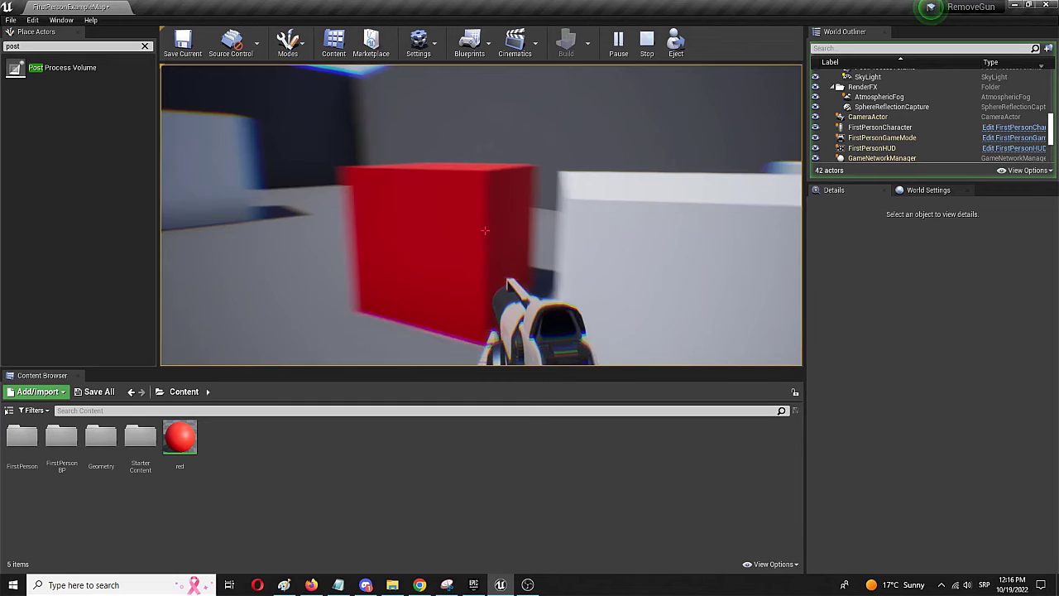
Walk around the red cube, leaving and re-entering the volume to compare the effect, and end the play session
key(a)
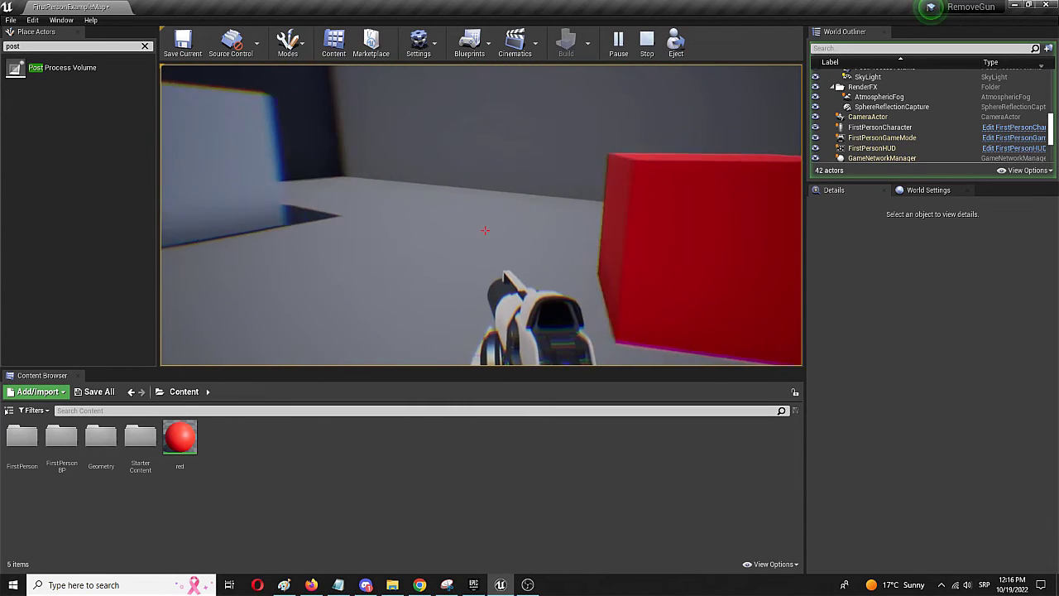
key(s)
key(w)
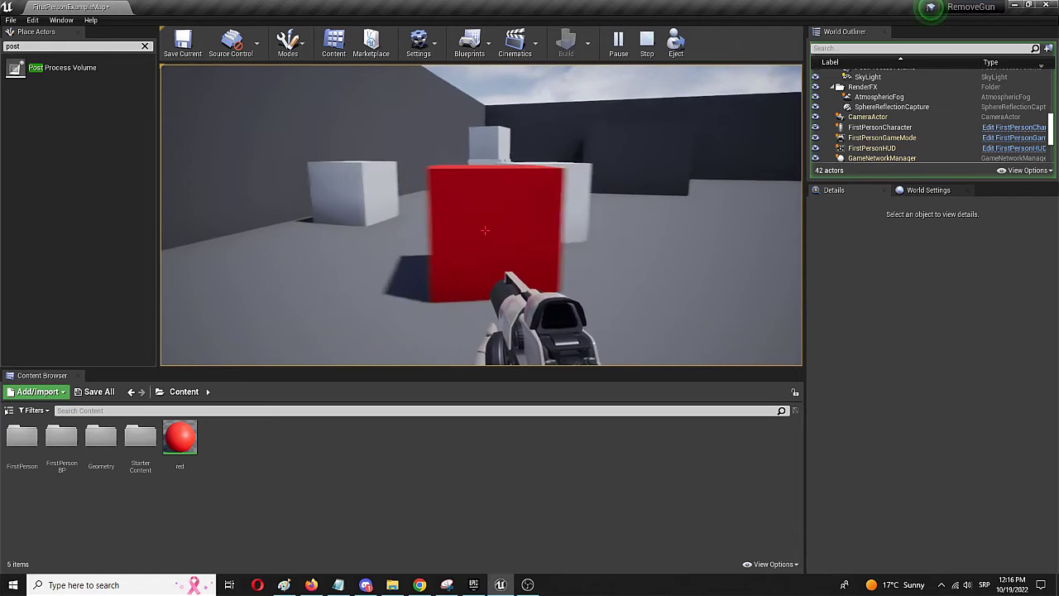
key(d)
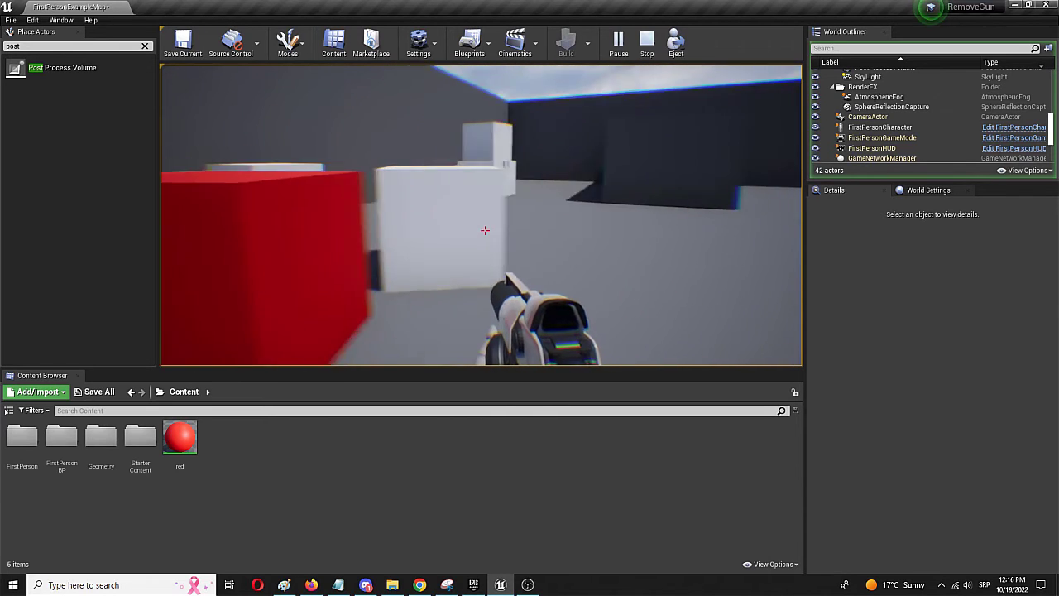
key(w)
key(s)
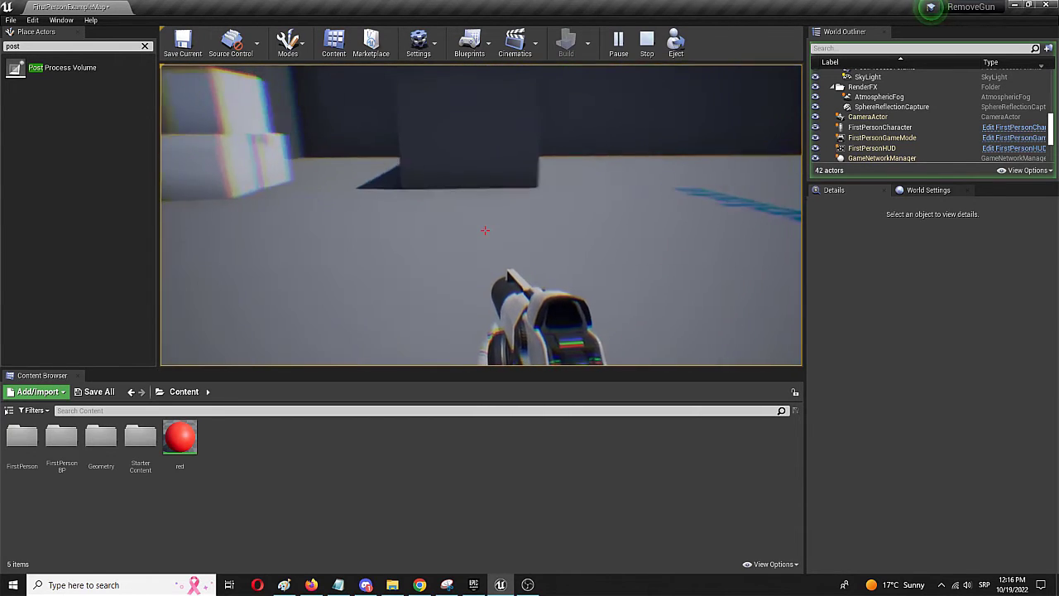
key(Escape)
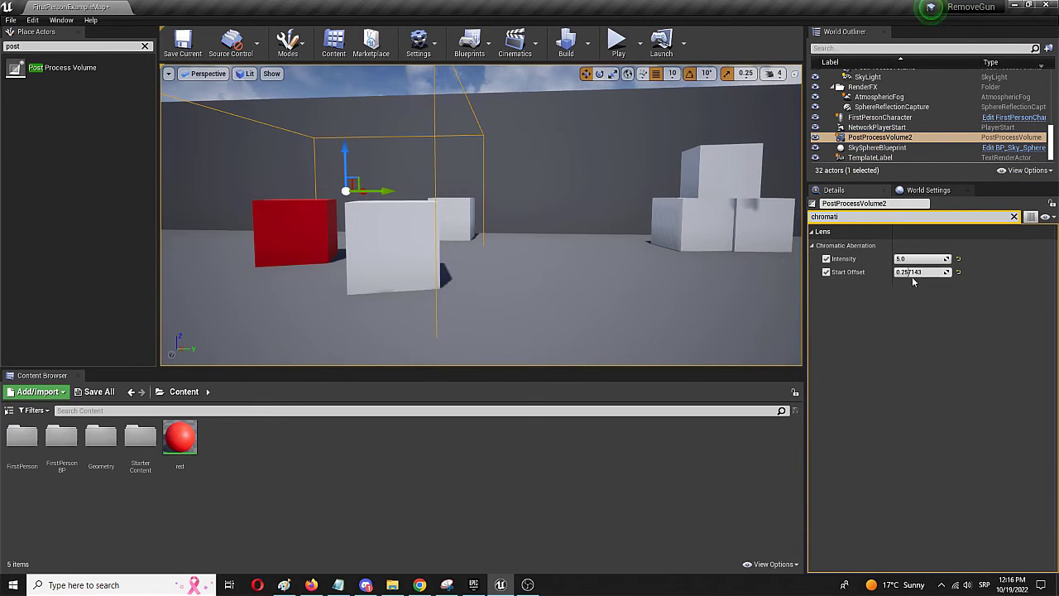
Set the Chromatic Aberration Start Offset to 1.0 and play the level, moving around the red and white cubes
drag(914, 272, 952, 272)
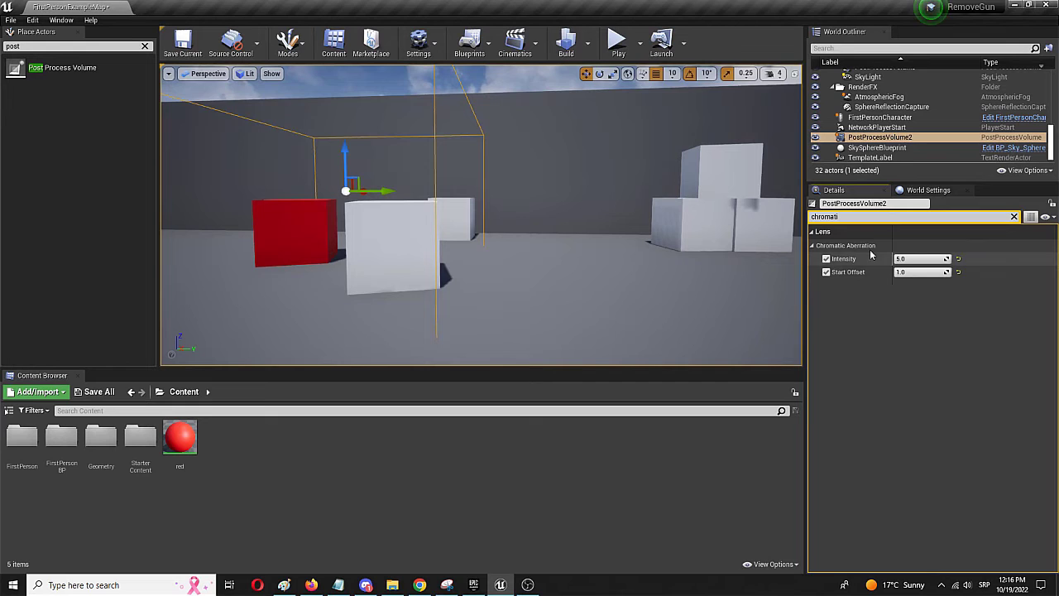
click(617, 41)
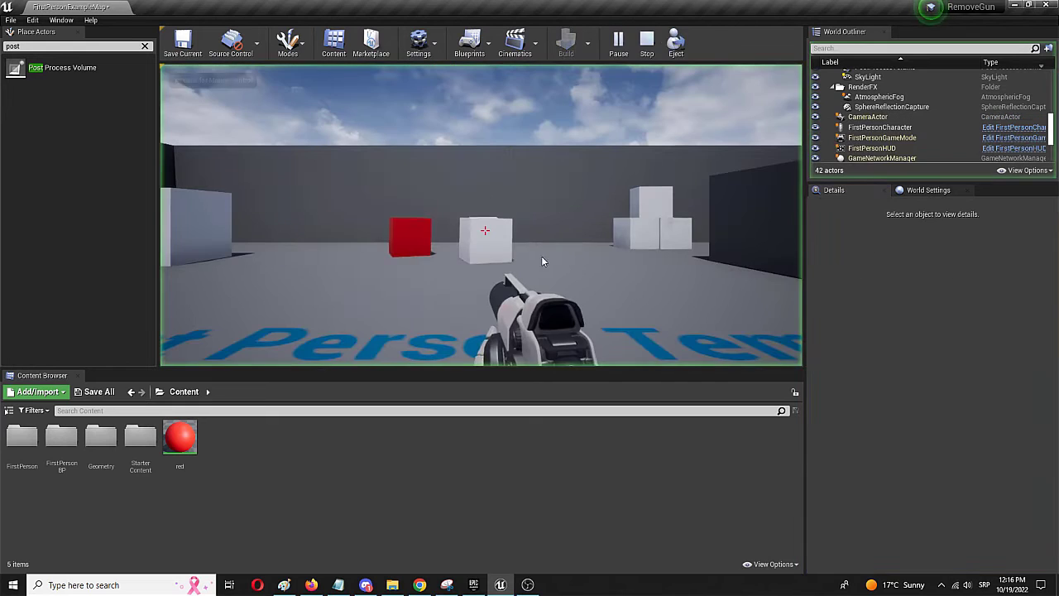
click(584, 261)
key(w)
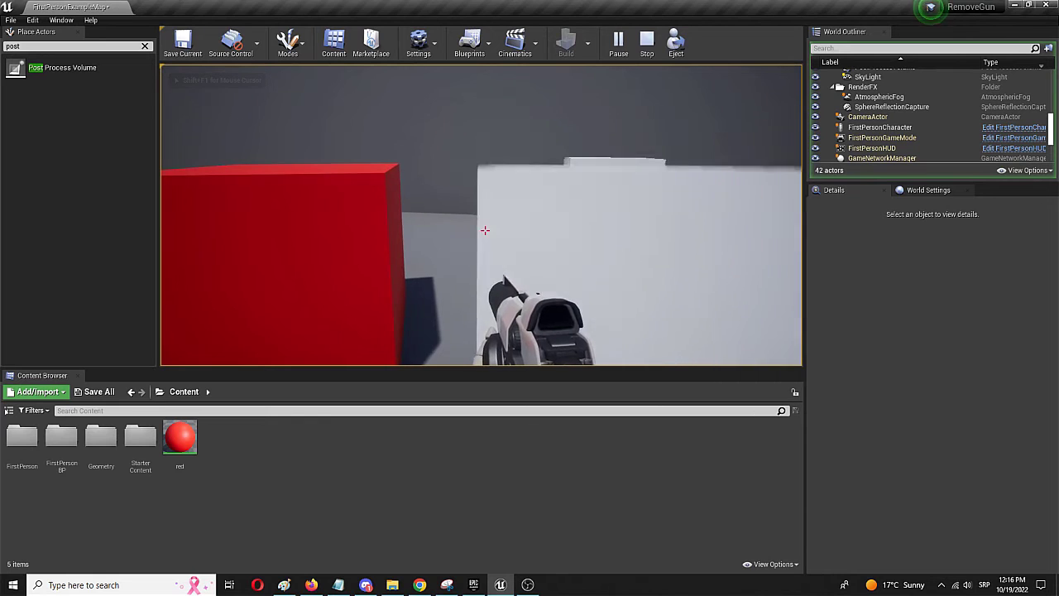
key(a)
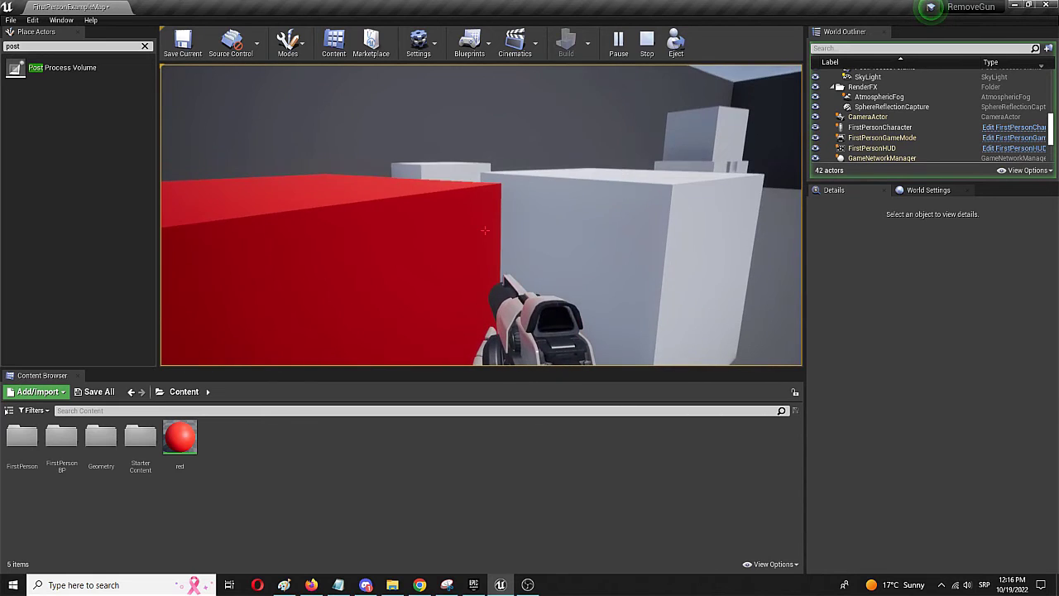
key(d)
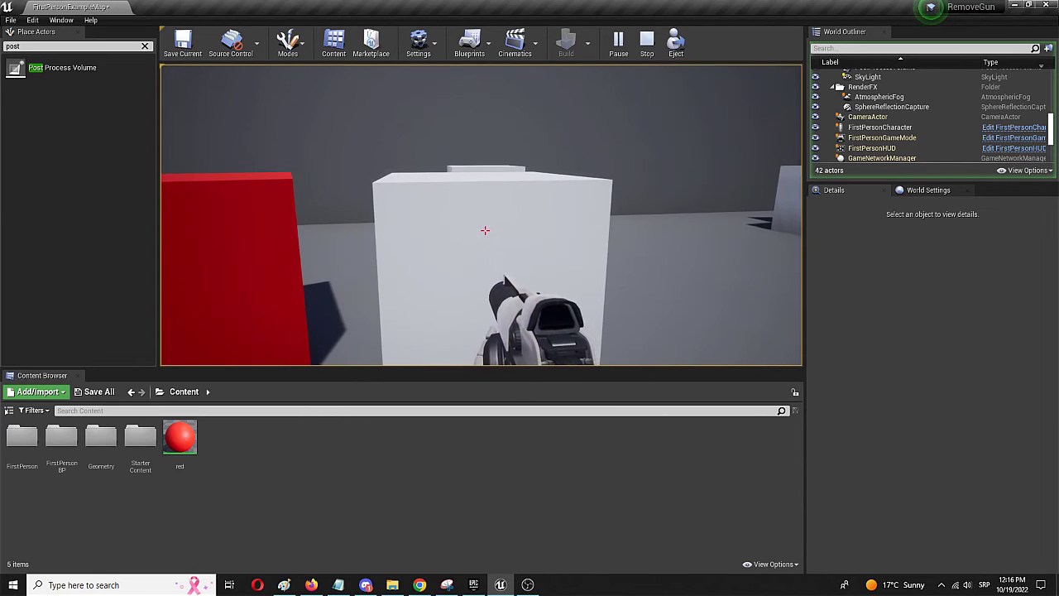
End the play session, set the volume's Chromatic Aberration Start Offset to 0.0, and clear the details search
key(Escape)
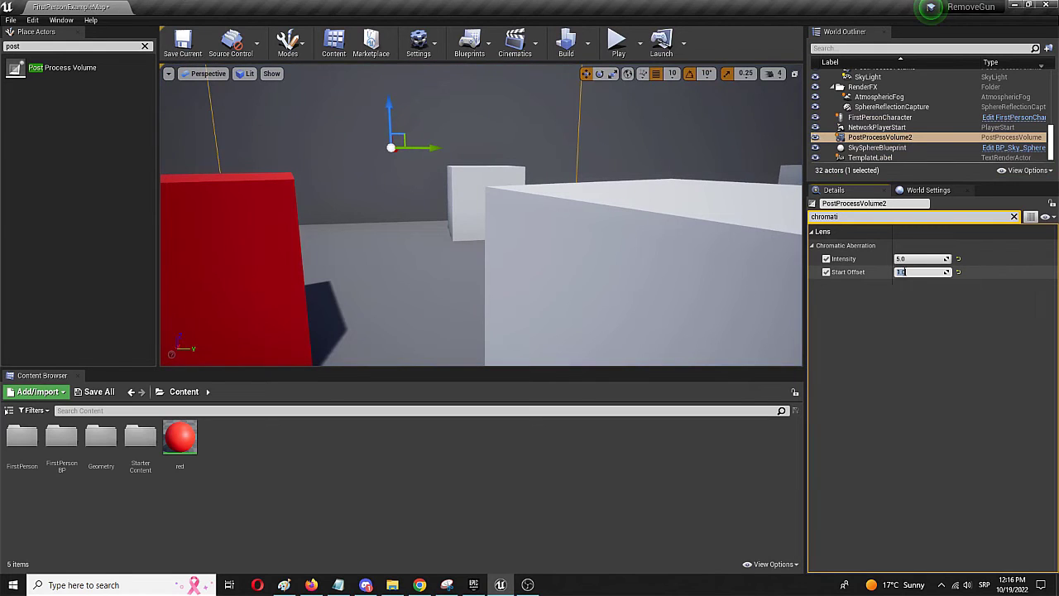
click(902, 272)
click(771, 260)
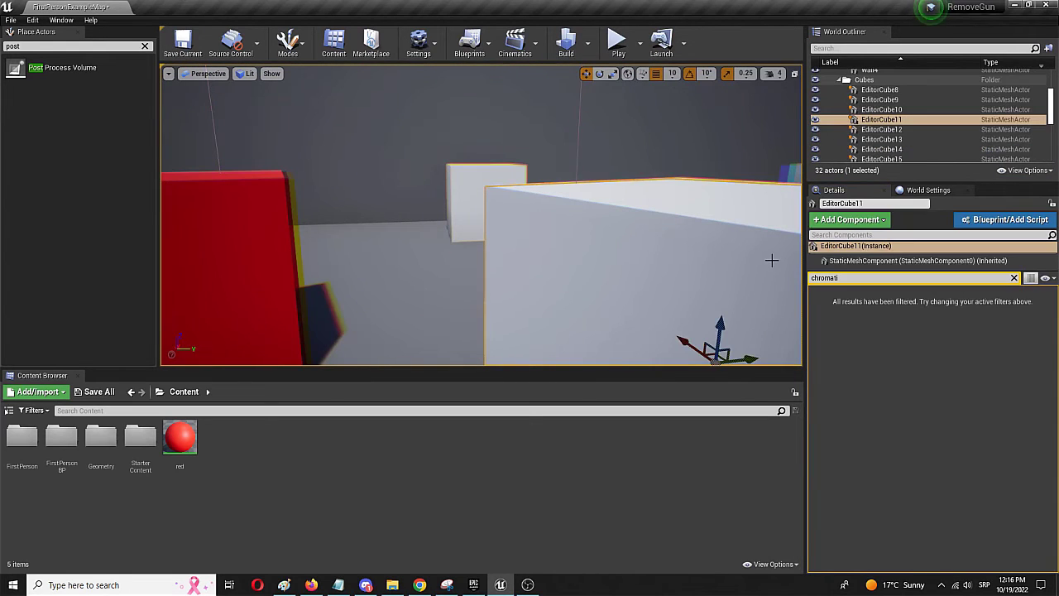
click(895, 279)
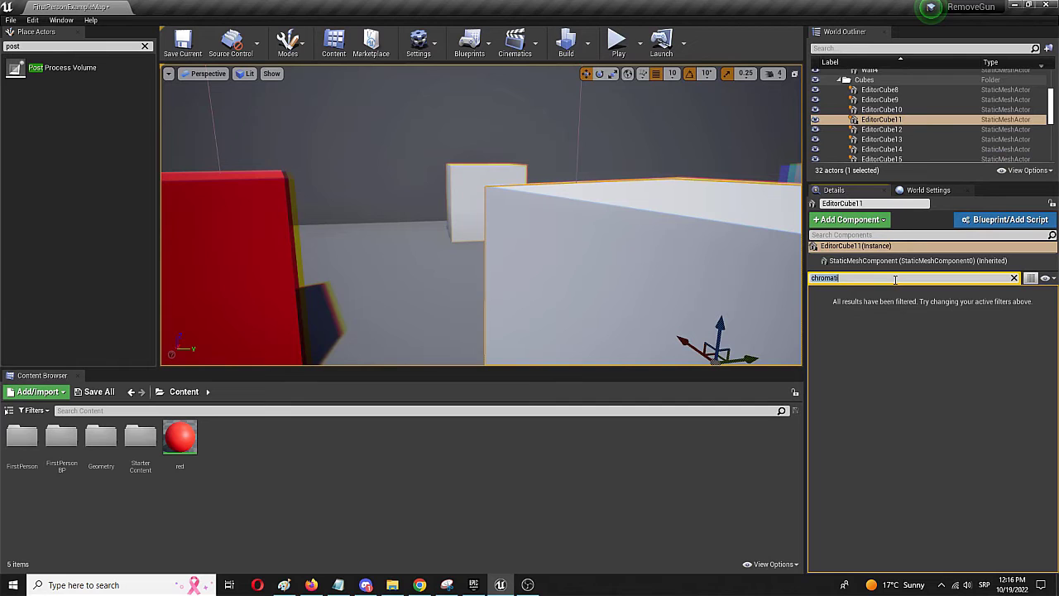
click(1013, 279)
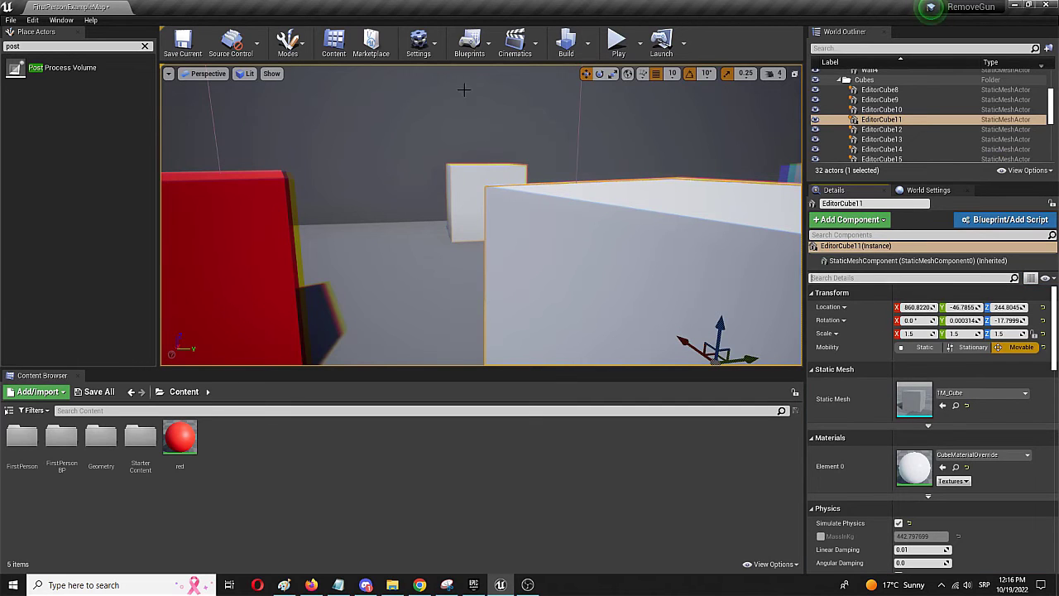
Play the level, walk up to the red and white cubes to inspect the fringing, and end the play session
click(618, 43)
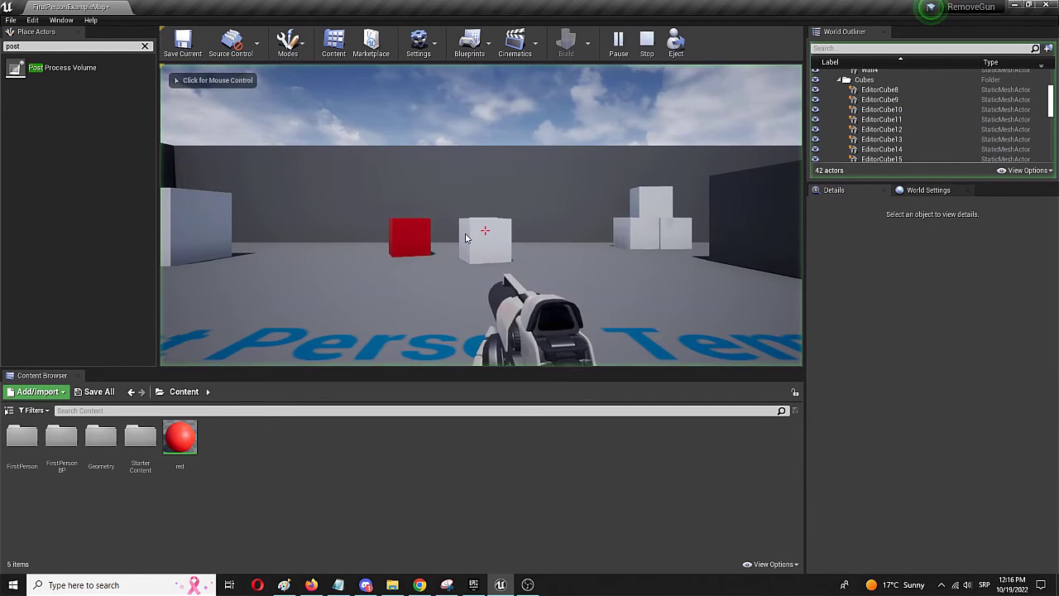
click(535, 259)
key(w)
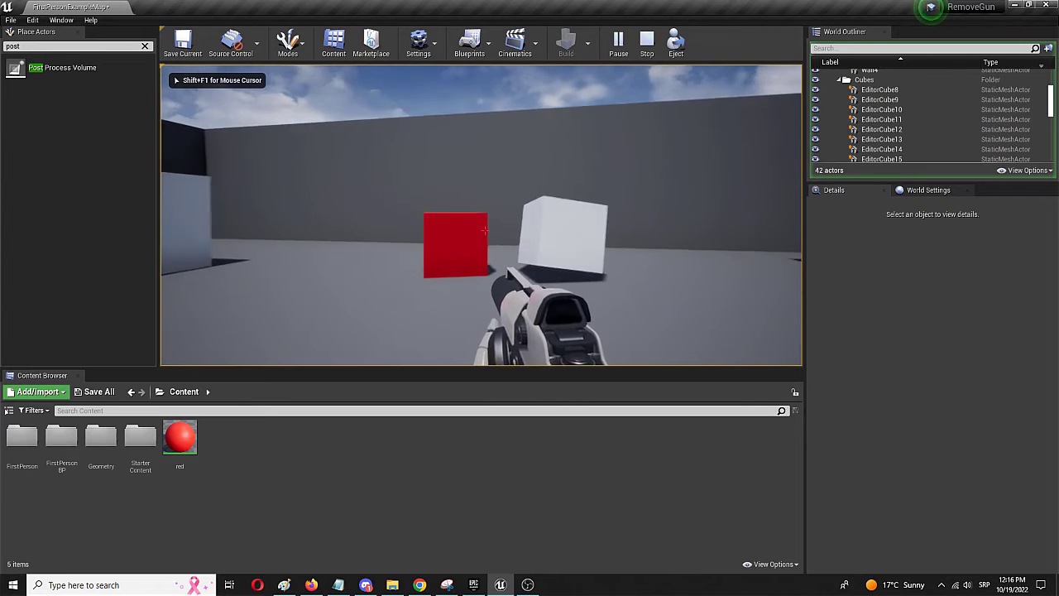
key(w)
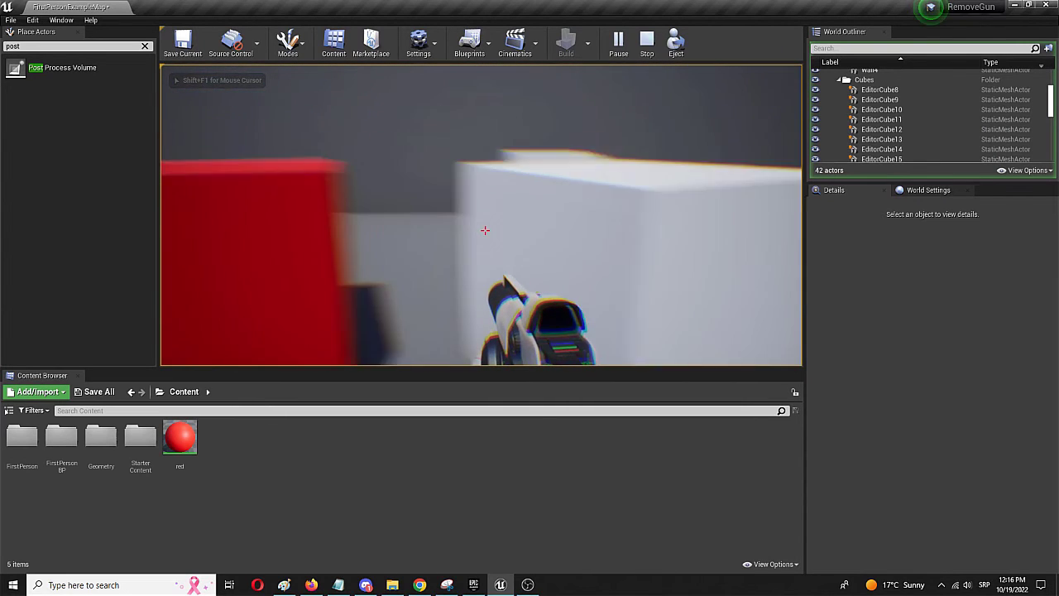
key(shift+F1)
key(Escape)
Select the post process volume around the cubes, filter its details by "chr", disable the Start Offset override, and clear the filter
click(881, 119)
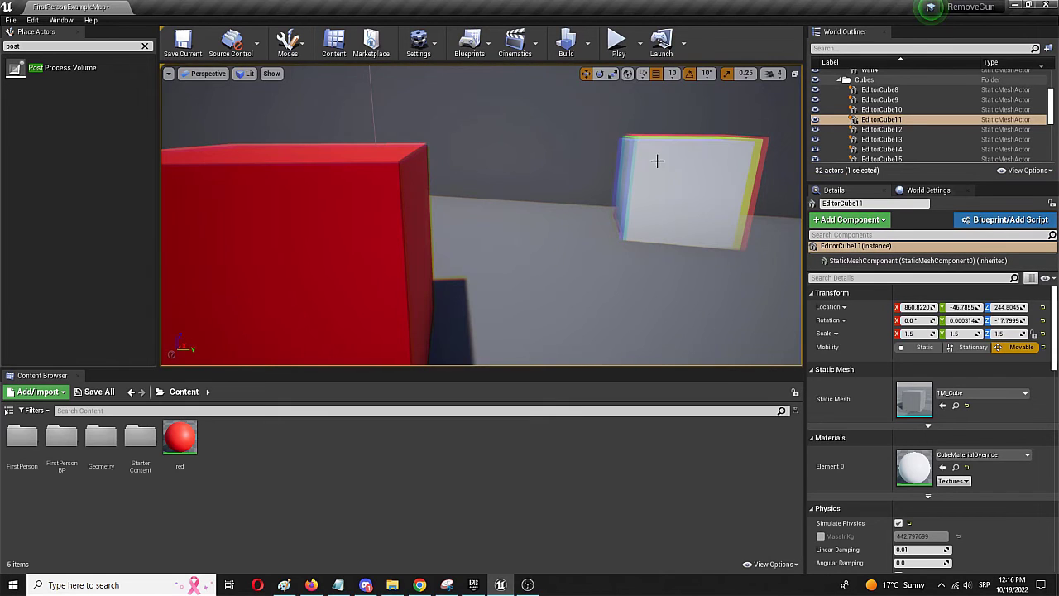
key(f)
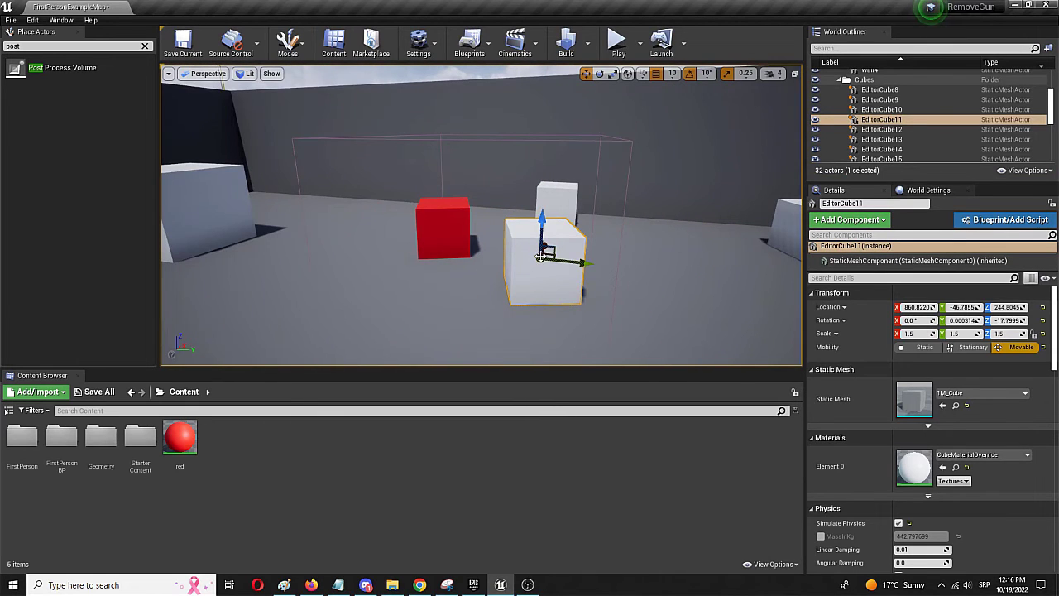
click(442, 138)
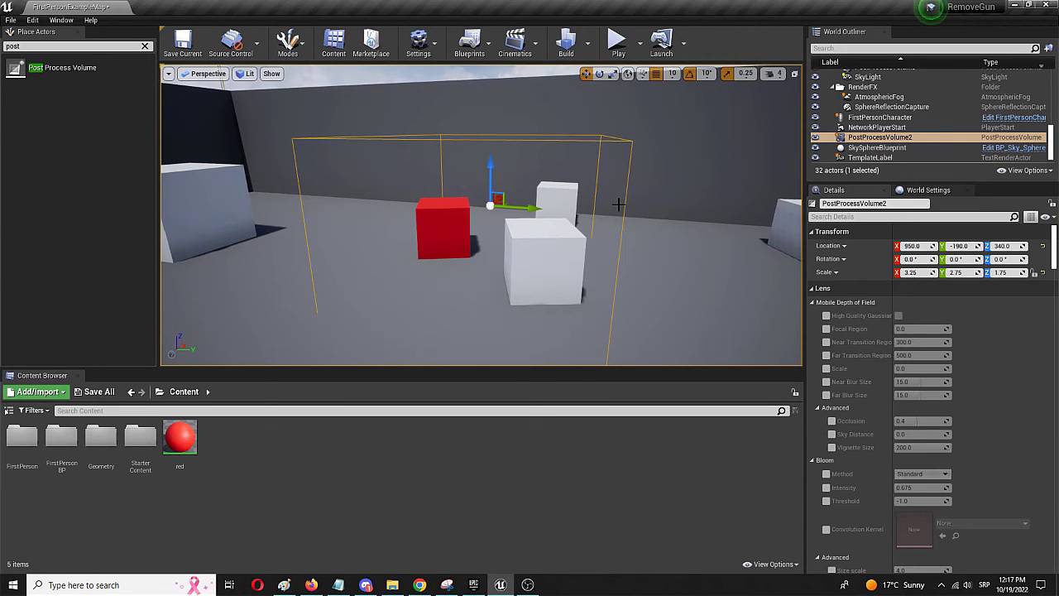
click(430, 141)
click(440, 137)
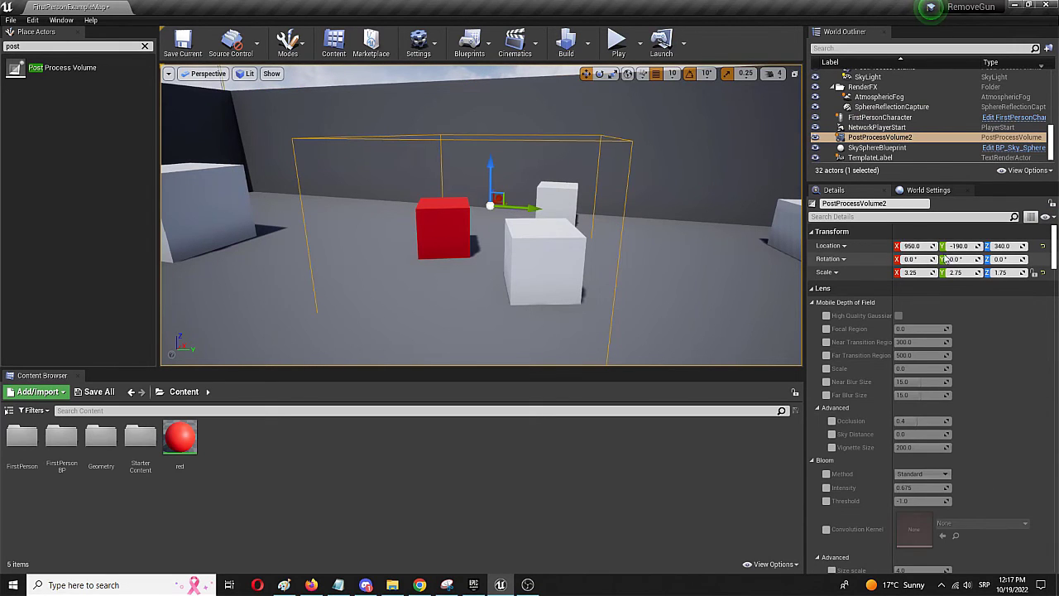
click(883, 217)
text(chr)
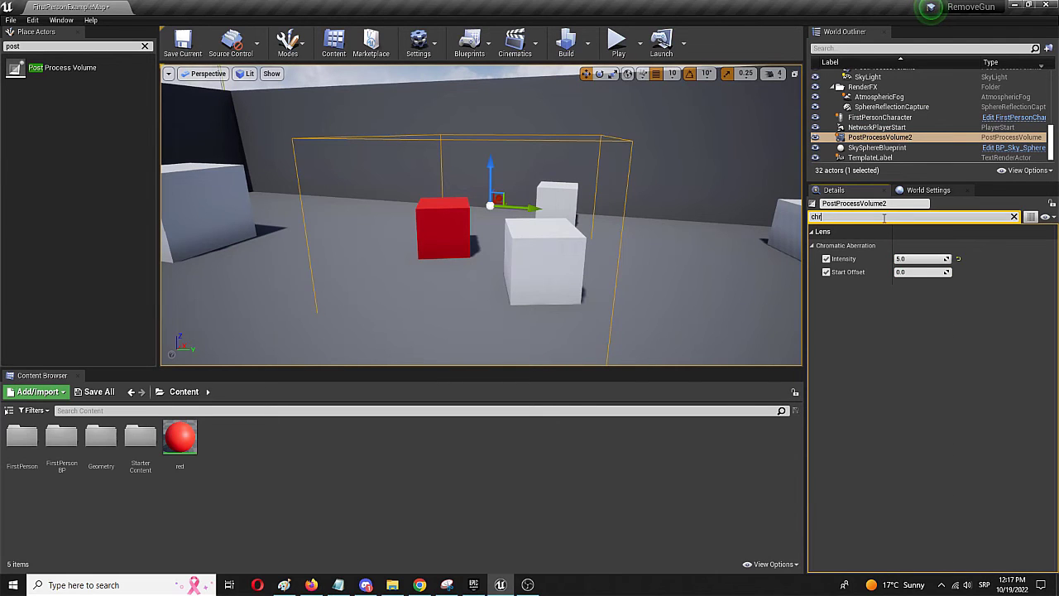
click(826, 272)
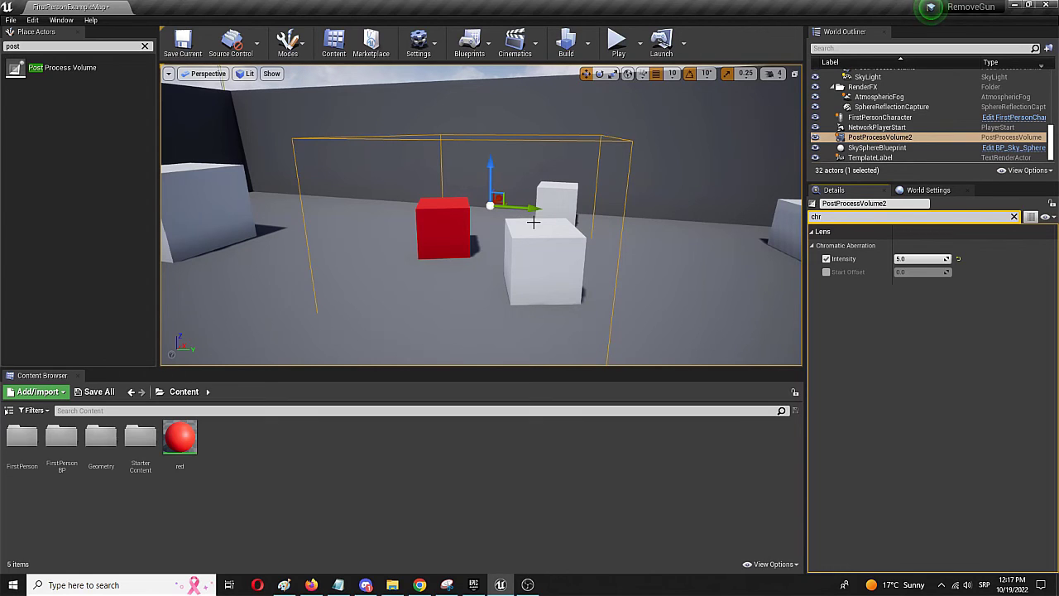
click(1014, 216)
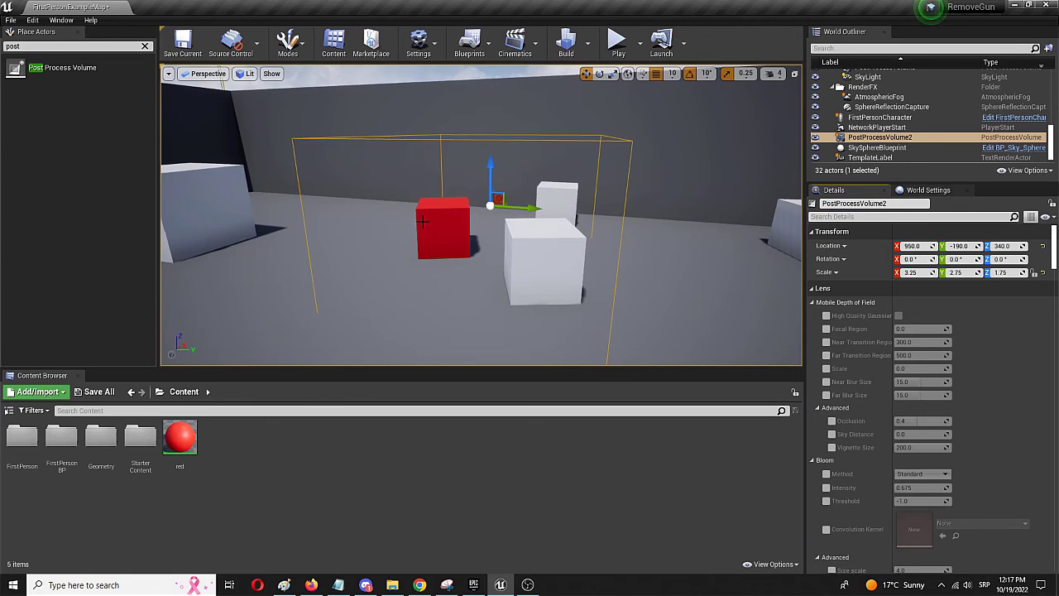